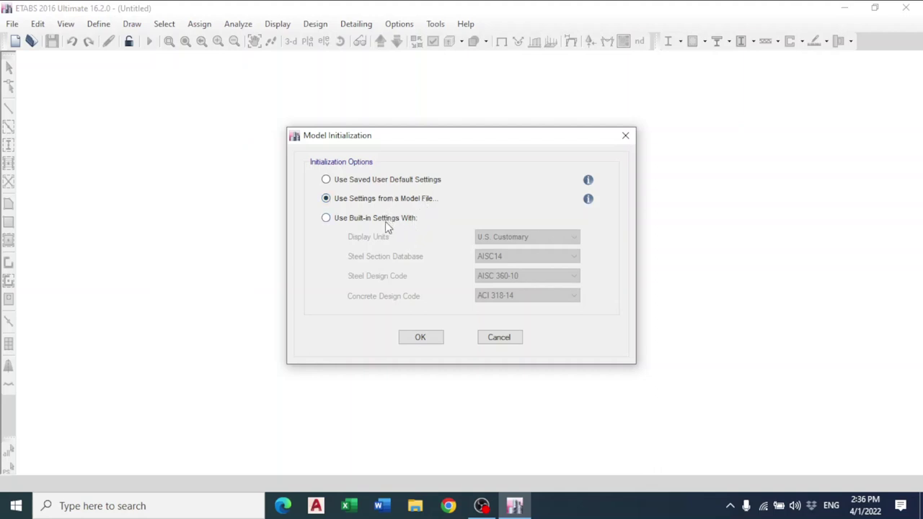
Initialize the model with built-in settings using Metric SI display units and the ACI 318-14 concrete design code
{"action": "left_click", "coordinate": [373, 222]}
{"action": "left_click", "coordinate": [550, 237]}
{"action": "left_click", "coordinate": [517, 264]}
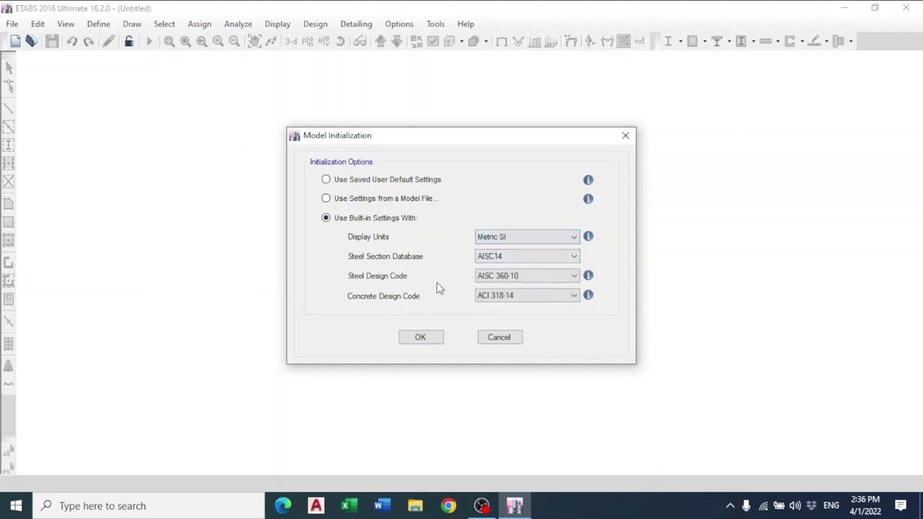
{"action": "left_click", "coordinate": [521, 296]}
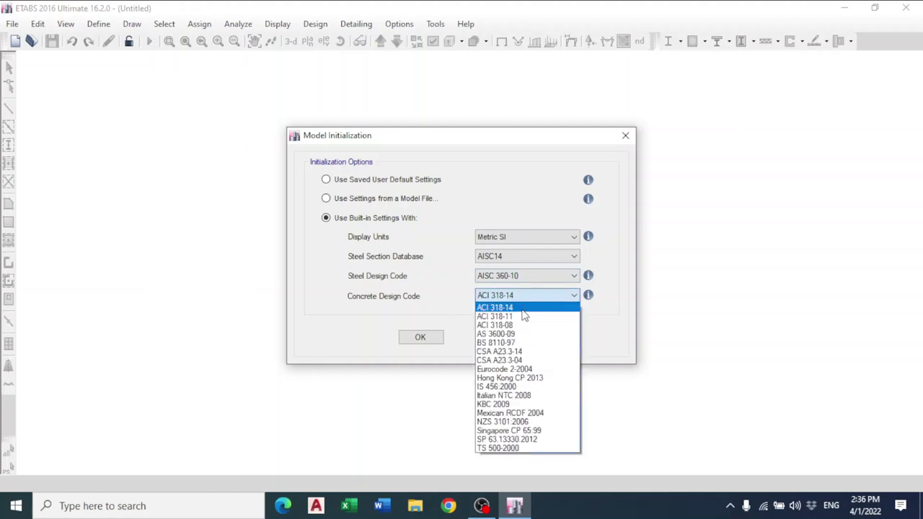
{"action": "left_click", "coordinate": [523, 309]}
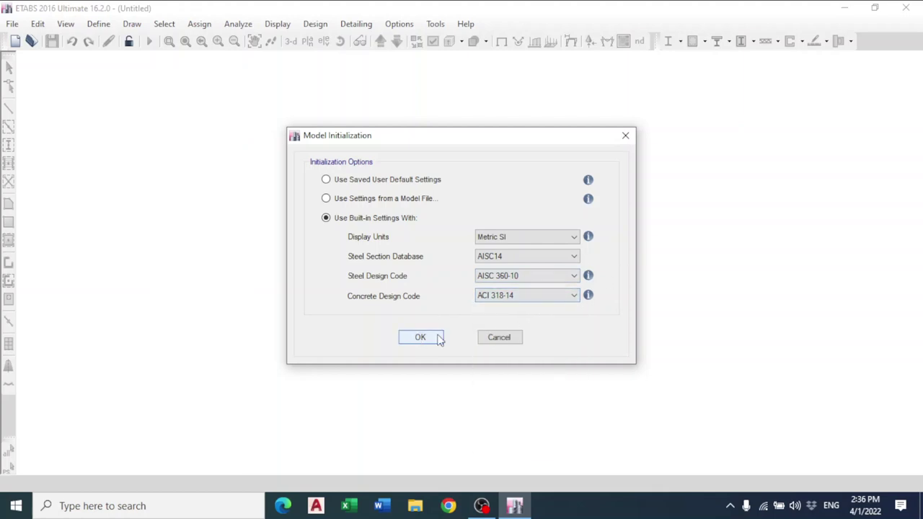
{"action": "left_click", "coordinate": [513, 296]}
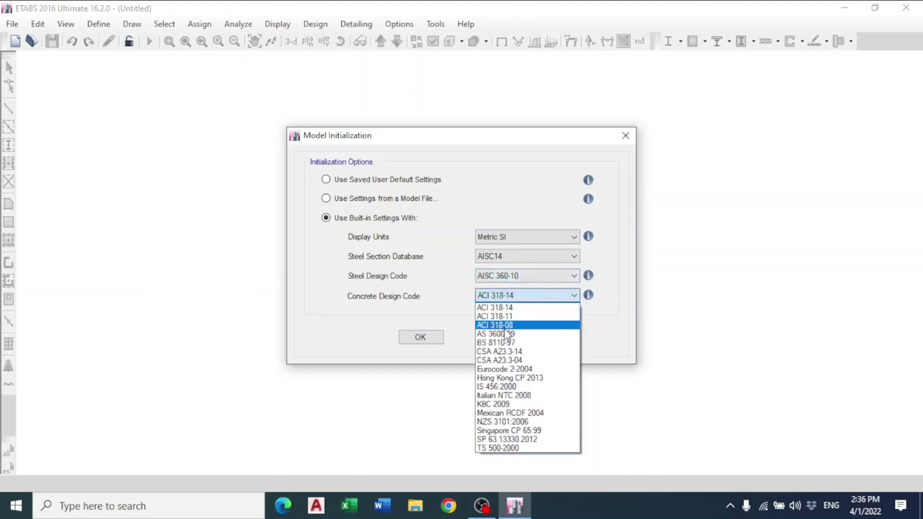
{"action": "left_click", "coordinate": [515, 301]}
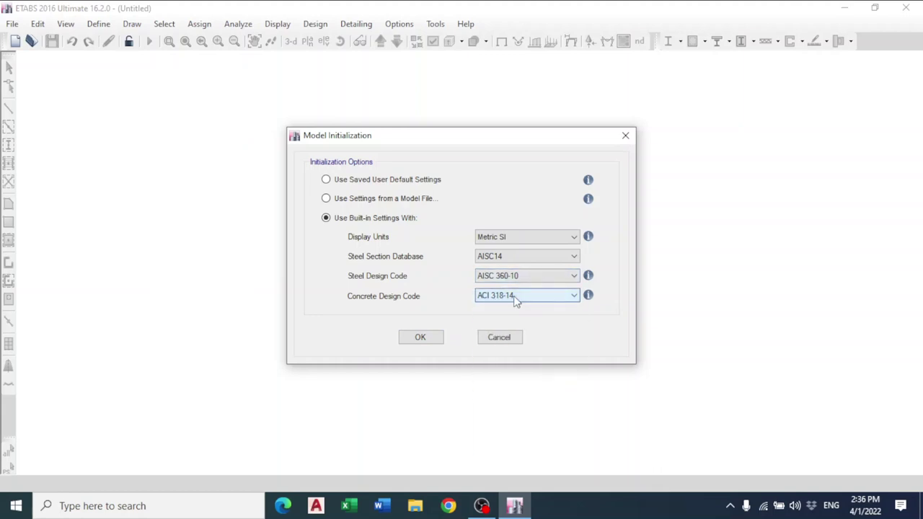
{"action": "left_click", "coordinate": [423, 342]}
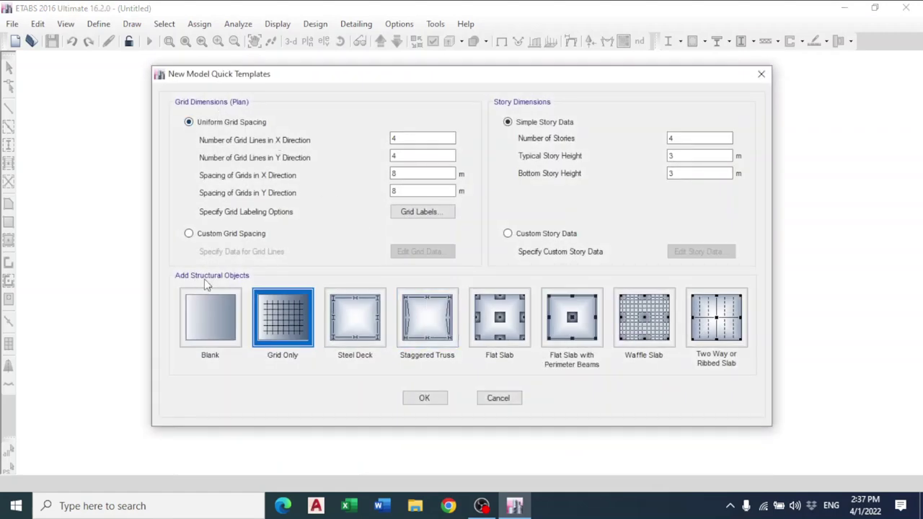
Switch the plan grid to custom spacing and look over its grid line data without changing it
{"action": "left_click", "coordinate": [206, 233]}
{"action": "left_click", "coordinate": [422, 251]}
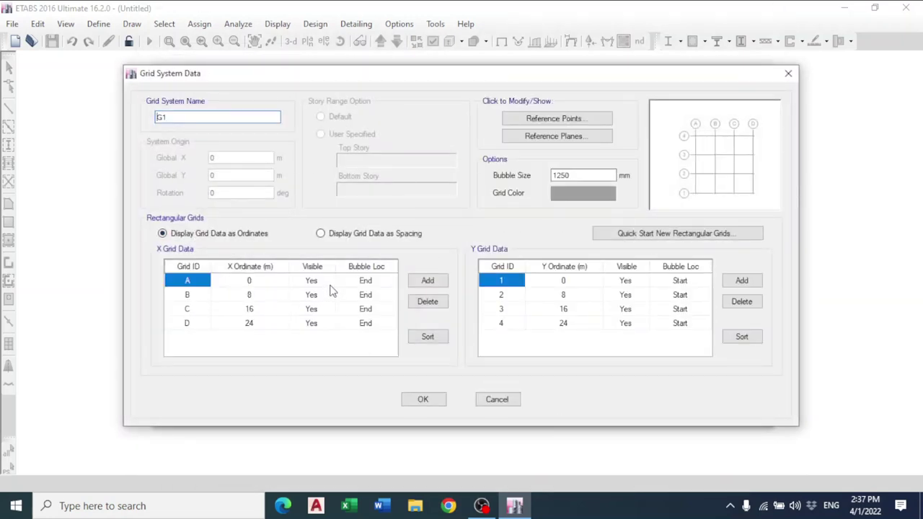
{"action": "left_click", "coordinate": [494, 400]}
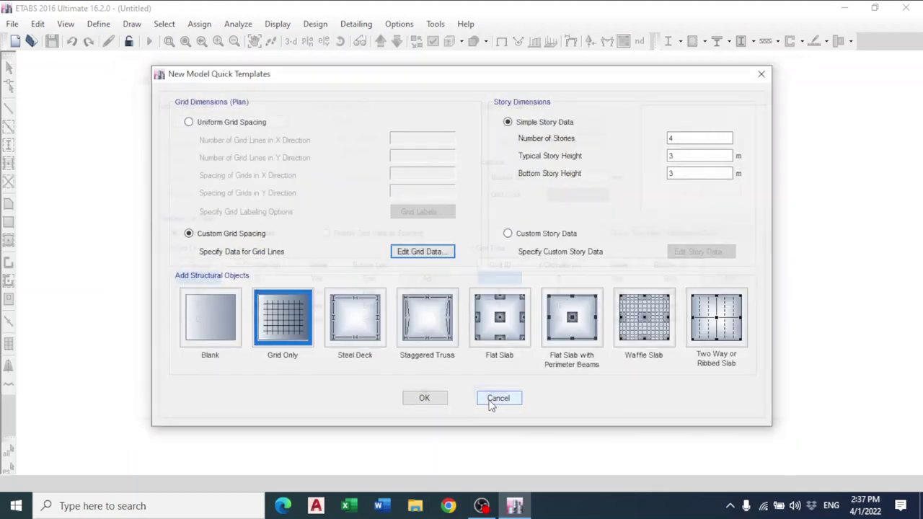
{"action": "left_click", "coordinate": [697, 139]}
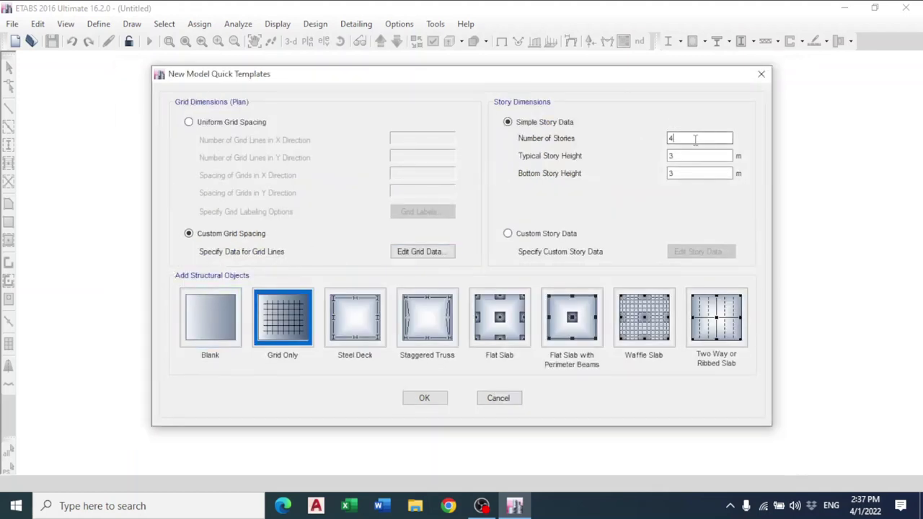
{"action": "double_click", "coordinate": [696, 155]}
{"action": "left_click", "coordinate": [552, 233]}
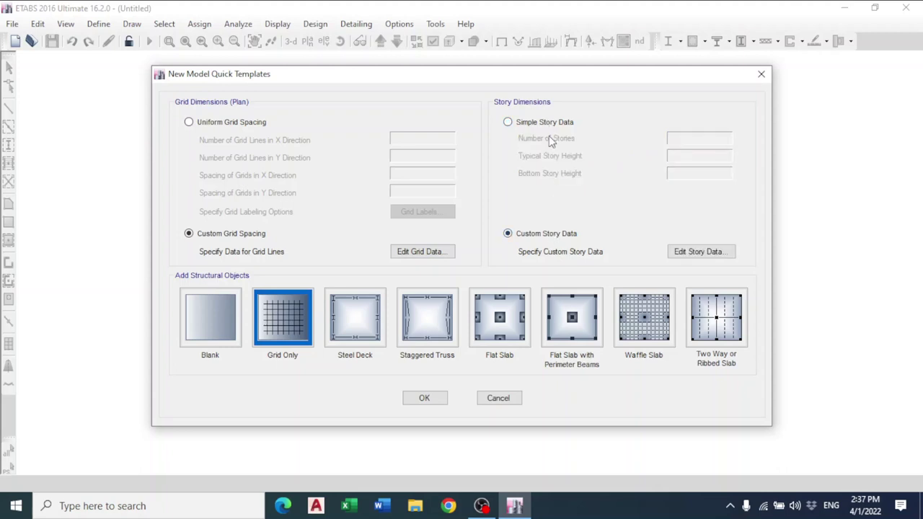
{"action": "left_click", "coordinate": [546, 122]}
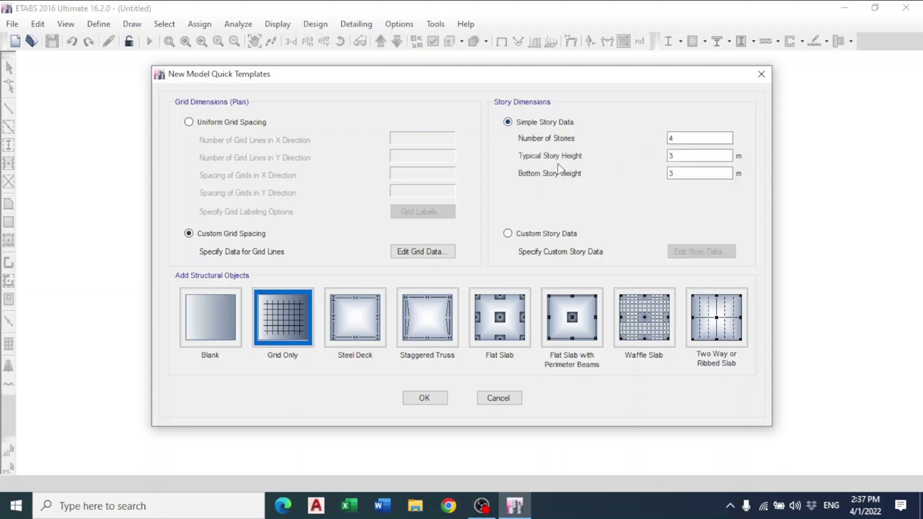
Set the number of stories to 1 and the bottom story height to 3 m, and create the model from the Blank template
{"action": "left_click", "coordinate": [697, 136]}
{"action": "left_click_drag", "start_coordinate": [688, 138], "coordinate": [649, 142]}
{"action": "left_click", "coordinate": [690, 172]}
{"action": "double_click", "coordinate": [673, 138]}
{"action": "double_click", "coordinate": [684, 172]}
{"action": "double_click", "coordinate": [683, 138]}
{"action": "double_click", "coordinate": [688, 173]}
{"action": "type", "text": "3"}
{"action": "left_click", "coordinate": [218, 323]}
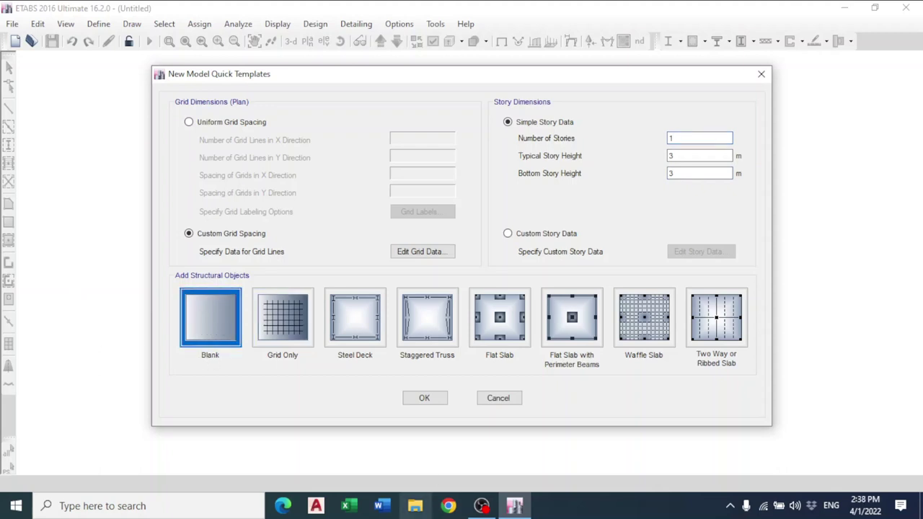
{"action": "left_click", "coordinate": [424, 398]}
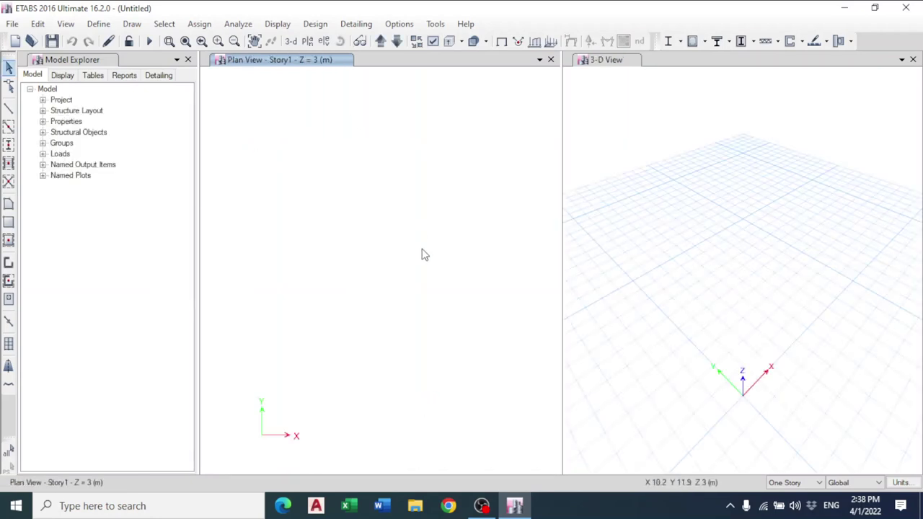
Draw a closed four-sided outline of straight frame lines in the Story1 plan view
{"action": "left_click", "coordinate": [9, 107]}
{"action": "left_click", "coordinate": [280, 188]}
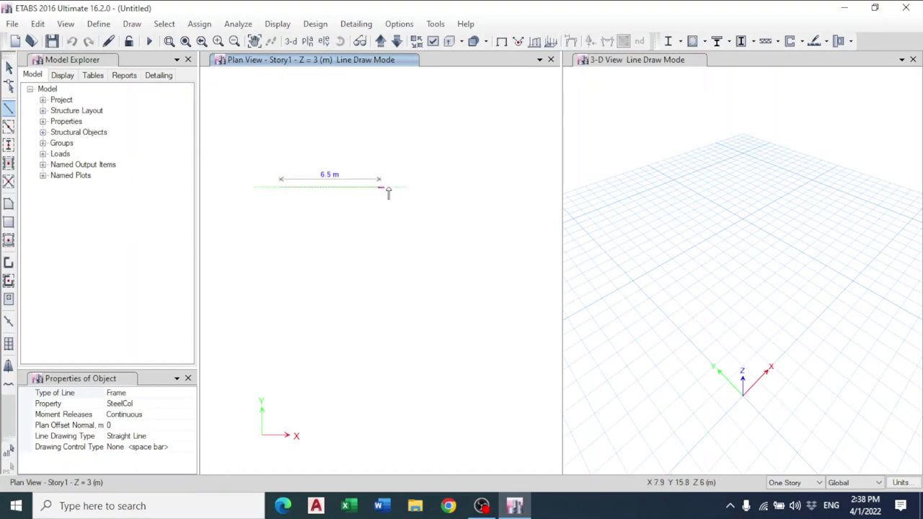
{"action": "left_click", "coordinate": [439, 193]}
{"action": "left_click", "coordinate": [426, 294]}
{"action": "left_click", "coordinate": [304, 304]}
{"action": "left_click", "coordinate": [281, 188]}
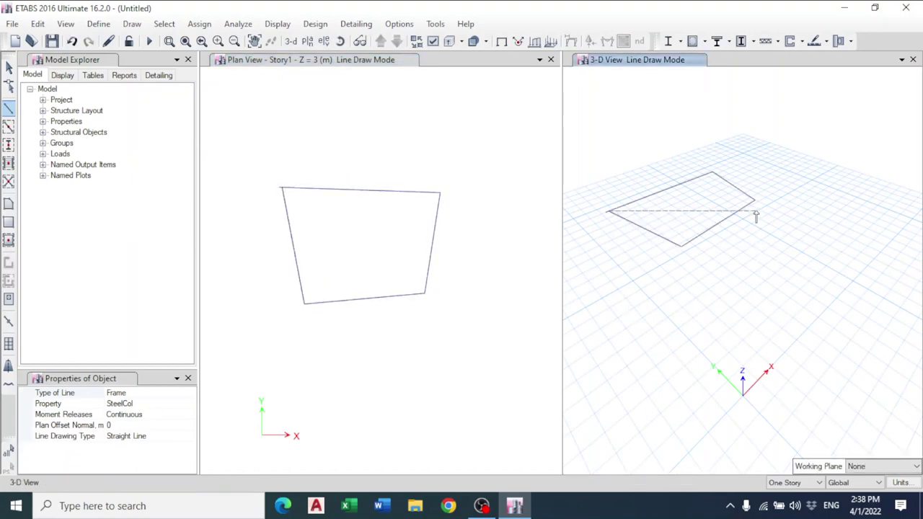
{"action": "key", "text": "Escape"}
Select all the frames of the drawn outline and delete them
{"action": "left_click_drag", "start_coordinate": [488, 132], "coordinate": [257, 342]}
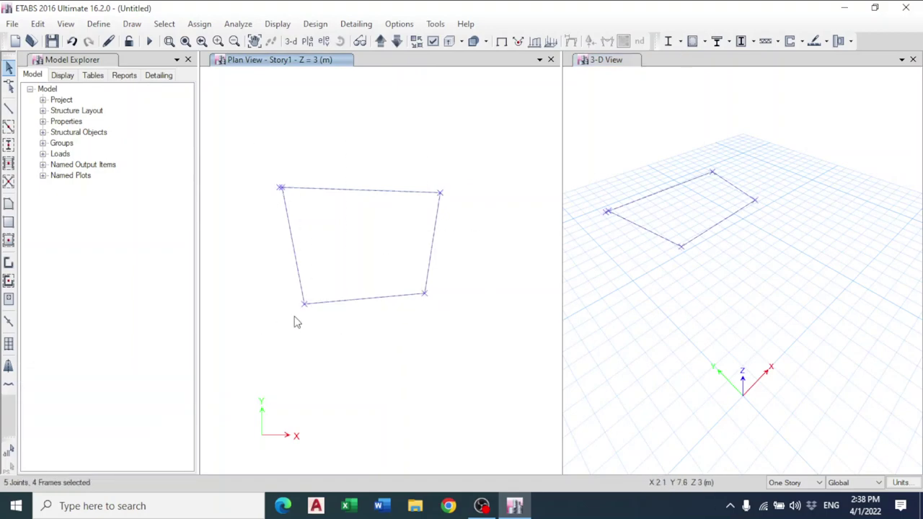
{"action": "key", "text": "Delete"}
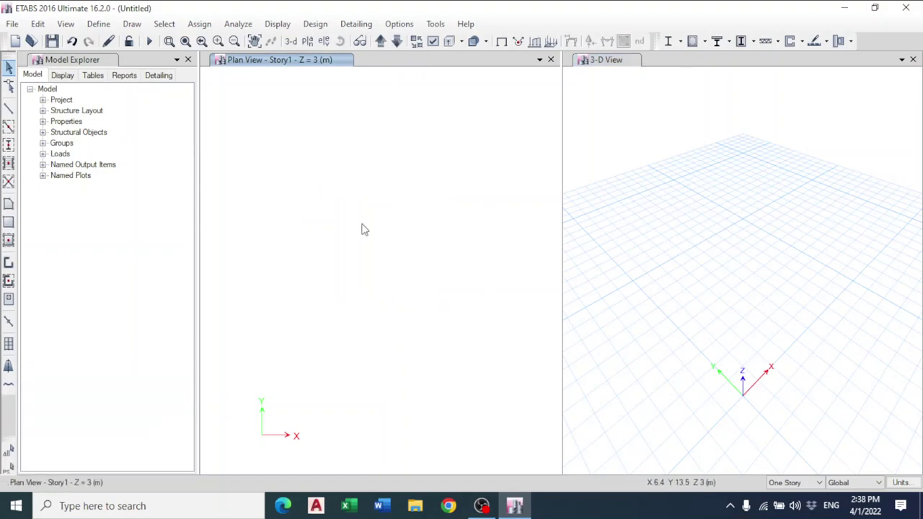
Close the separate 3-D window, and switch the remaining window to 3-D and back to the Story1 plan
{"action": "left_click", "coordinate": [912, 60]}
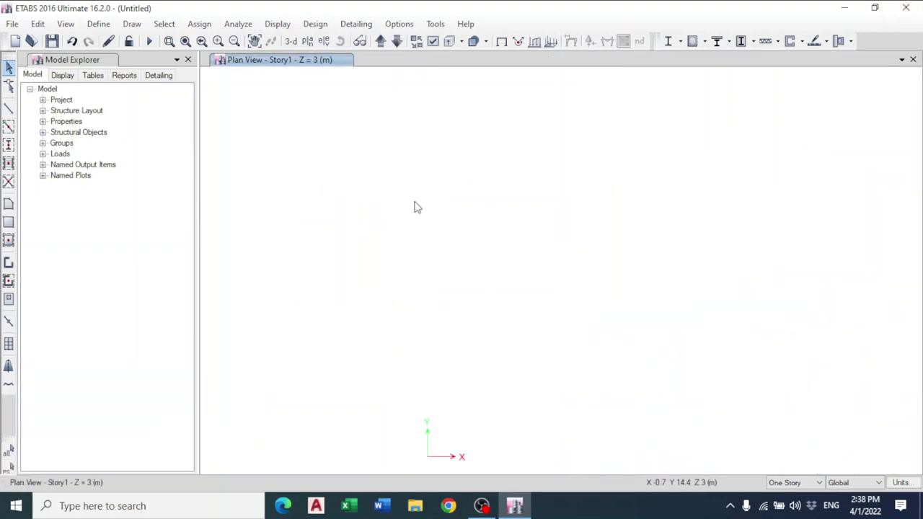
{"action": "left_click", "coordinate": [290, 41]}
{"action": "left_click", "coordinate": [307, 41]}
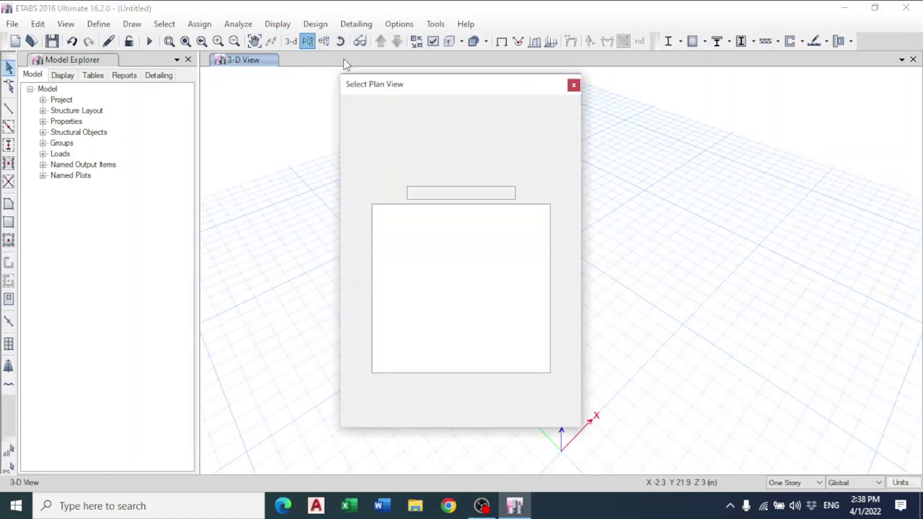
{"action": "left_click", "coordinate": [401, 416]}
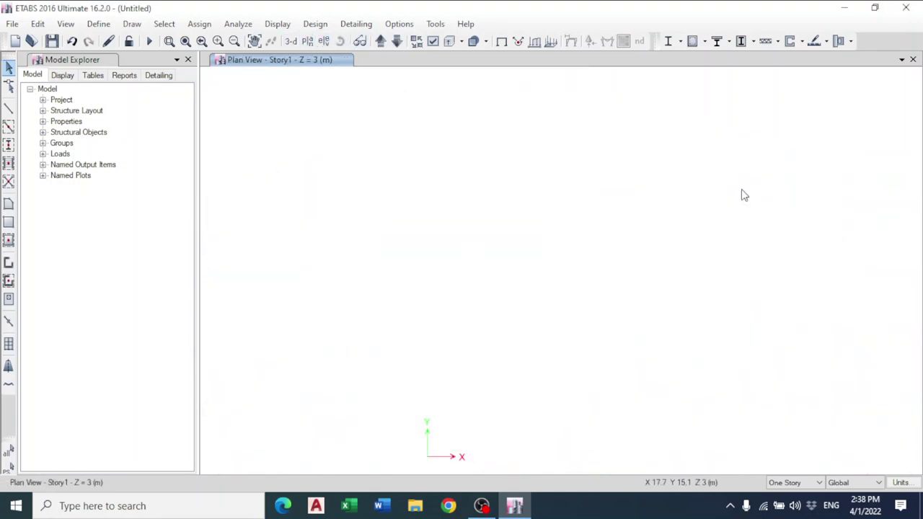
Add a new 3-D view window beside the Story1 plan view
{"action": "left_click", "coordinate": [902, 60]}
{"action": "left_click", "coordinate": [870, 90]}
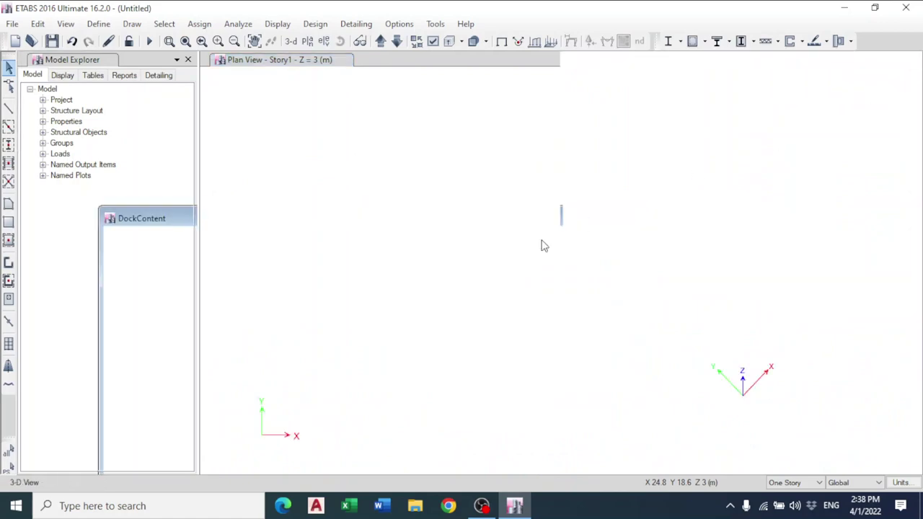
Close the 3-D view window and the Model Explorer, leaving only the Story1 plan view
{"action": "left_click", "coordinate": [912, 60]}
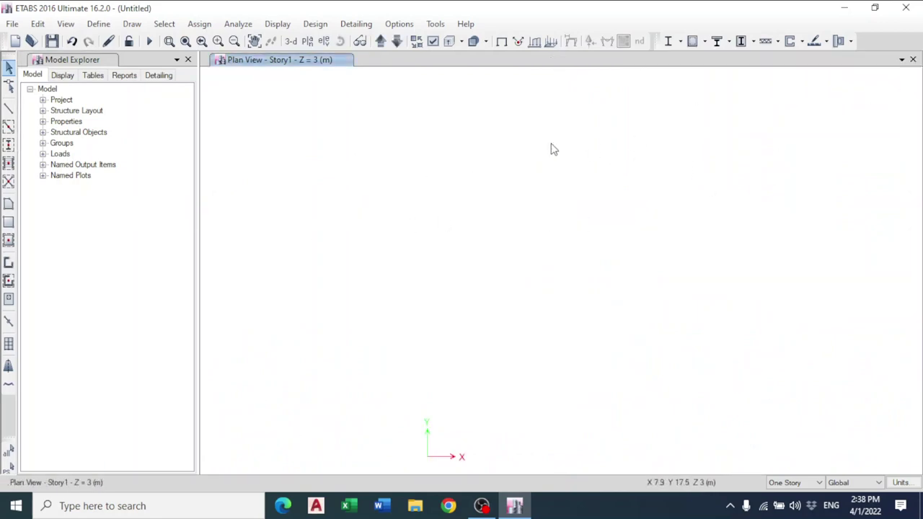
{"action": "left_click", "coordinate": [188, 59]}
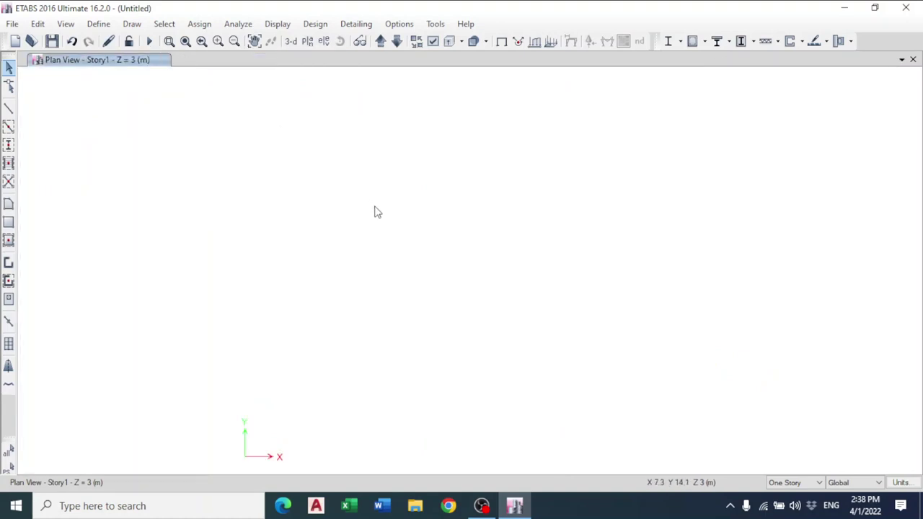
{"action": "left_click_drag", "start_coordinate": [718, 121], "coordinate": [163, 372]}
Turn on the Horizon display for the Story1 plan view in the view options
{"action": "left_click", "coordinate": [433, 42]}
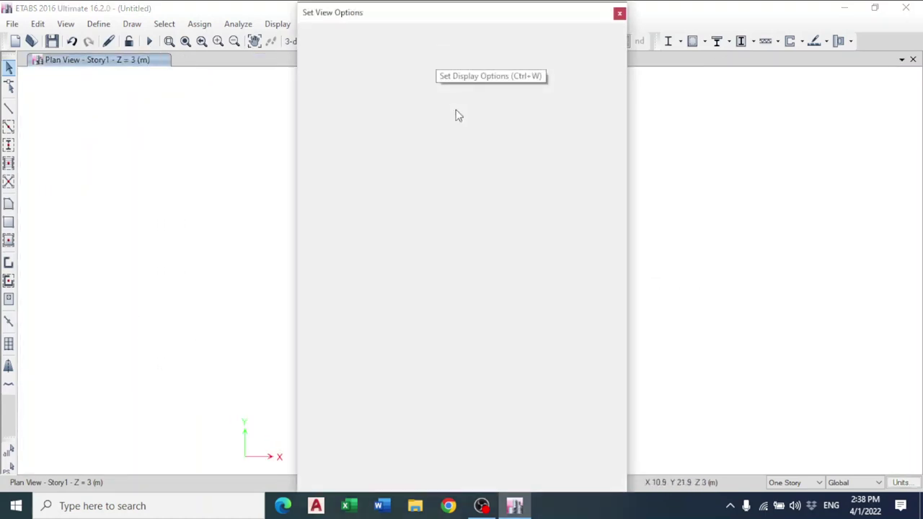
{"action": "left_click", "coordinate": [499, 313]}
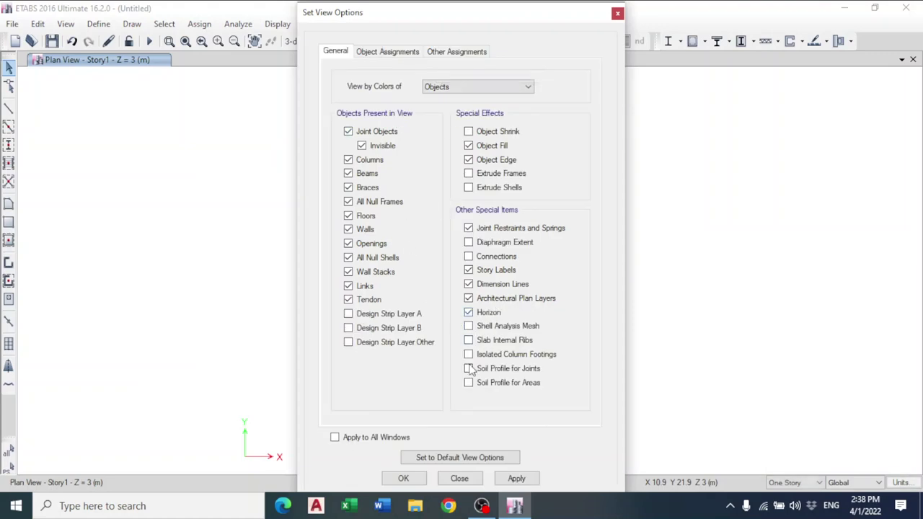
{"action": "left_click", "coordinate": [424, 485]}
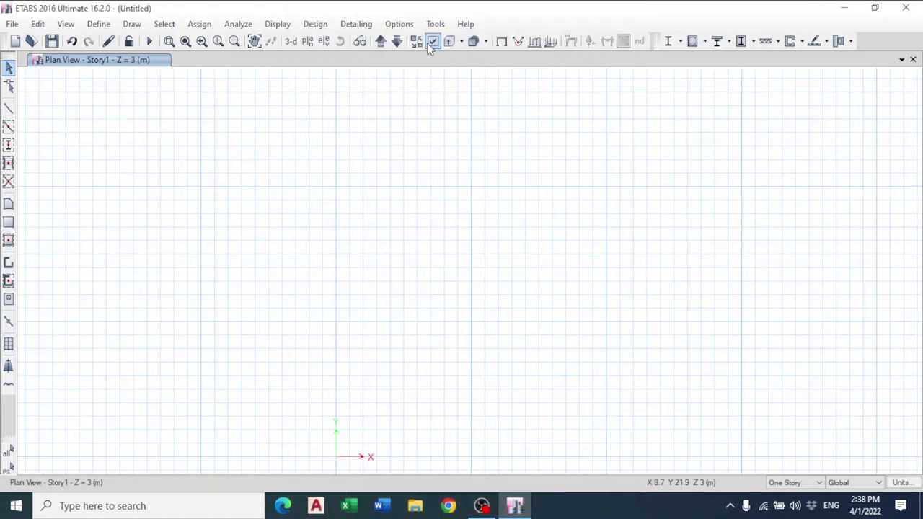
Turn off the Horizon display for the Story1 plan view
{"action": "key", "text": "ctrl+w"}
{"action": "left_click", "coordinate": [494, 314]}
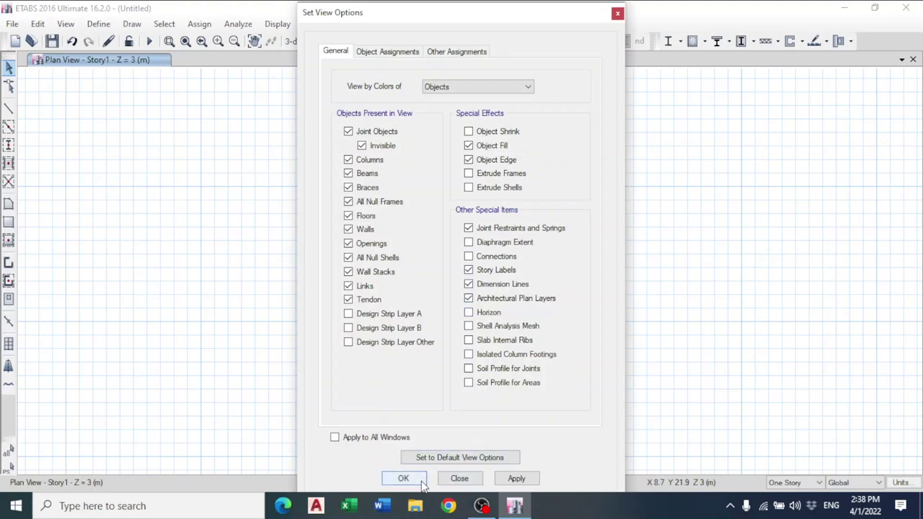
{"action": "left_click", "coordinate": [404, 478]}
Look through the General, Object Assignments and Other Assignments view options of the plan view
{"action": "left_click", "coordinate": [432, 42]}
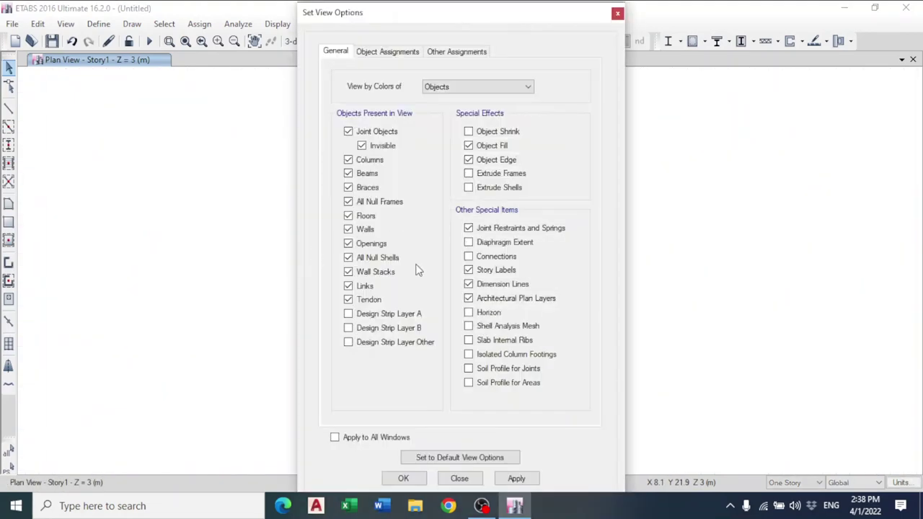
{"action": "left_click", "coordinate": [393, 52]}
{"action": "left_click", "coordinate": [450, 51]}
{"action": "left_click", "coordinate": [382, 51]}
{"action": "left_click", "coordinate": [333, 52]}
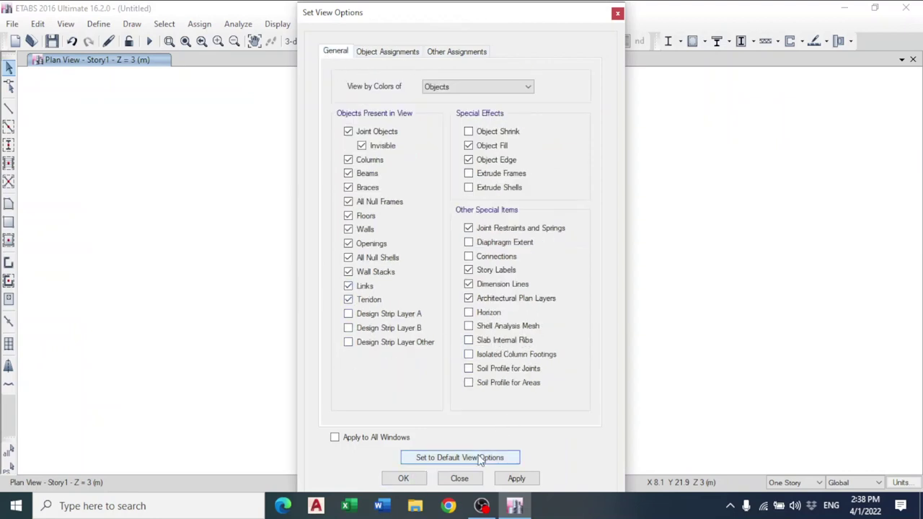
{"action": "left_click", "coordinate": [404, 478]}
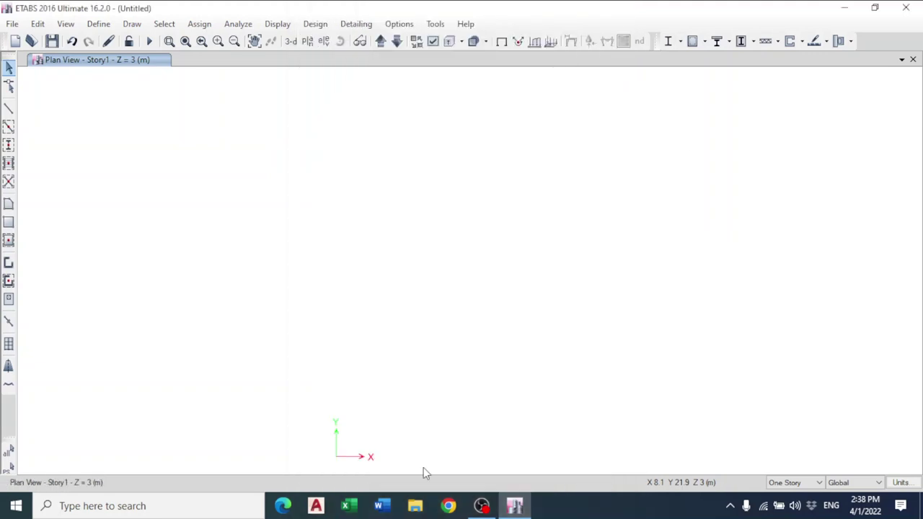
Look over the file formats that can be imported into the model and the available editing commands
{"action": "left_click", "coordinate": [12, 23]}
{"action": "left_click", "coordinate": [11, 23]}
{"action": "left_click", "coordinate": [12, 24]}
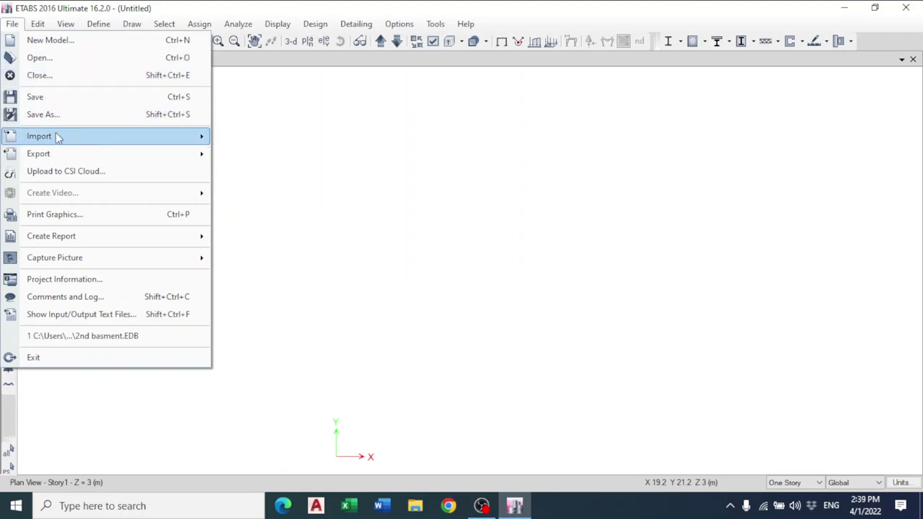
{"action": "mouse_move", "coordinate": [60, 139]}
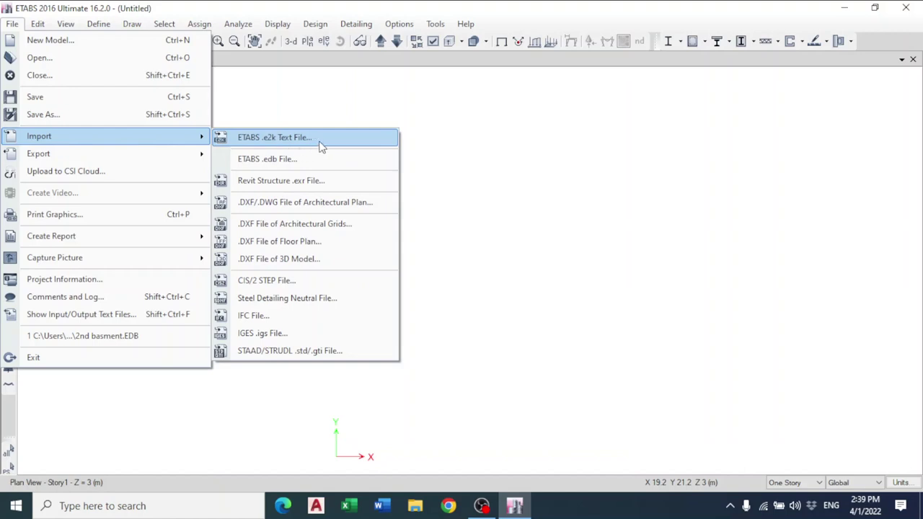
{"action": "left_click", "coordinate": [296, 158]}
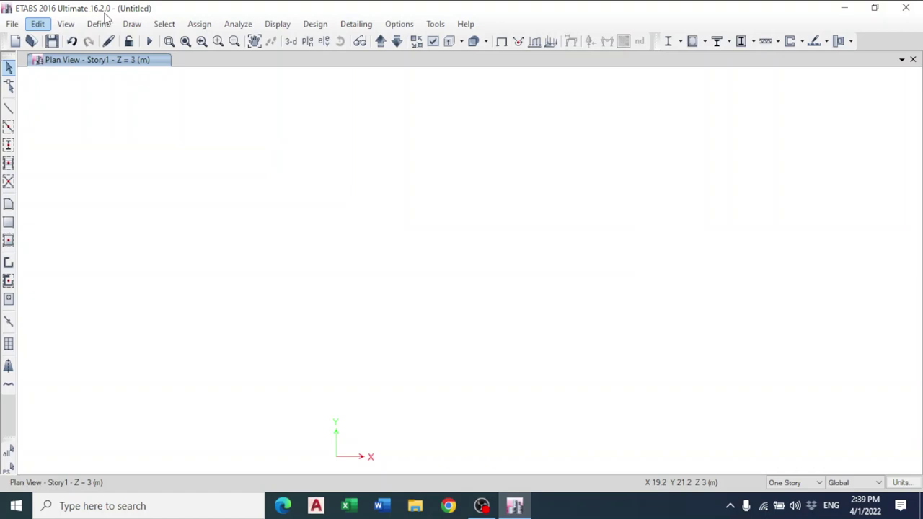
{"action": "left_click", "coordinate": [40, 24]}
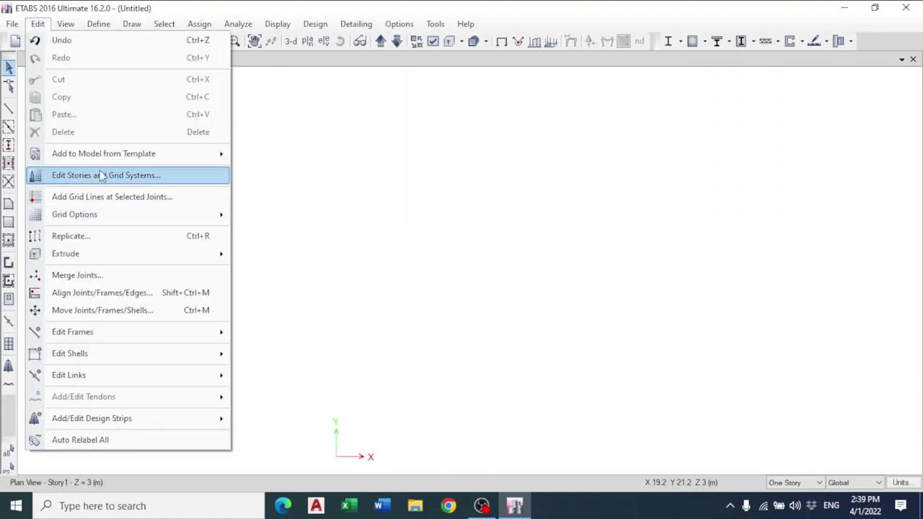
Open the CSI Cloud upload page in the browser, look it over and return to ETABS
{"action": "left_click", "coordinate": [13, 24]}
{"action": "left_click", "coordinate": [13, 24]}
{"action": "left_click", "coordinate": [50, 170]}
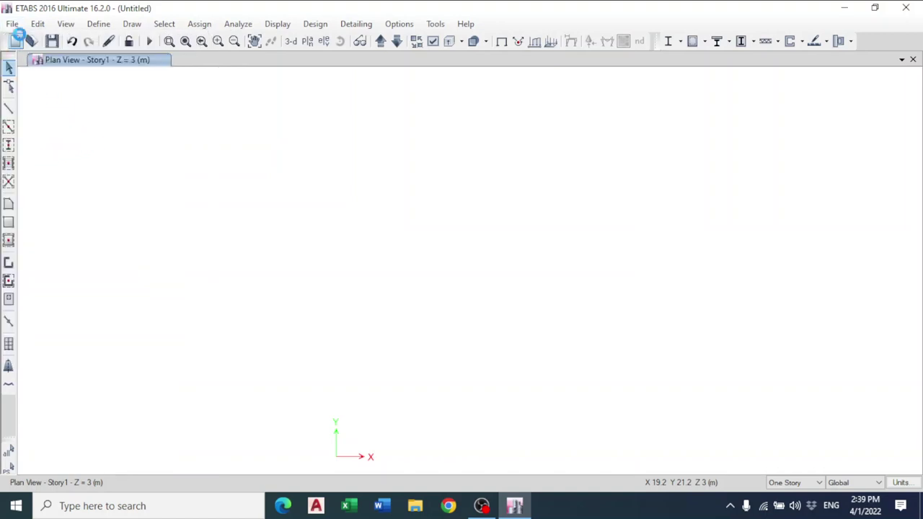
{"action": "left_click", "coordinate": [15, 24]}
{"action": "mouse_move", "coordinate": [75, 153]}
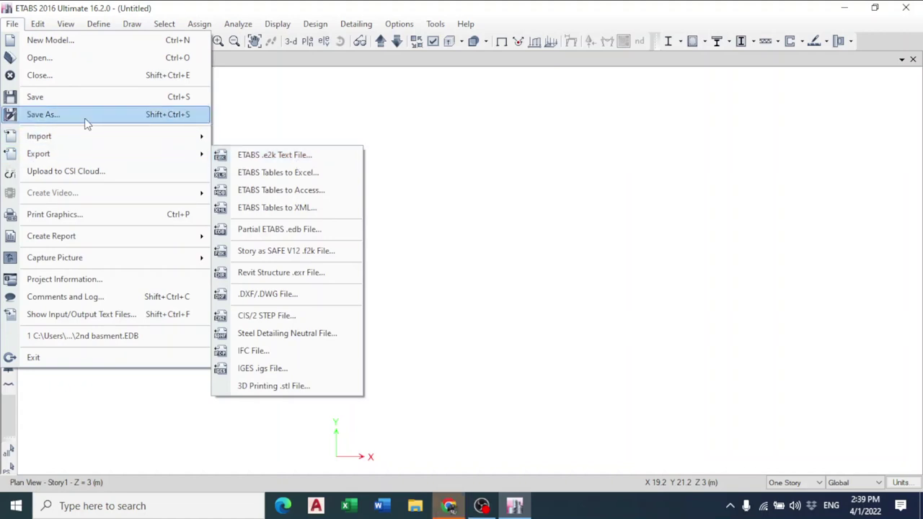
{"action": "mouse_move", "coordinate": [65, 137]}
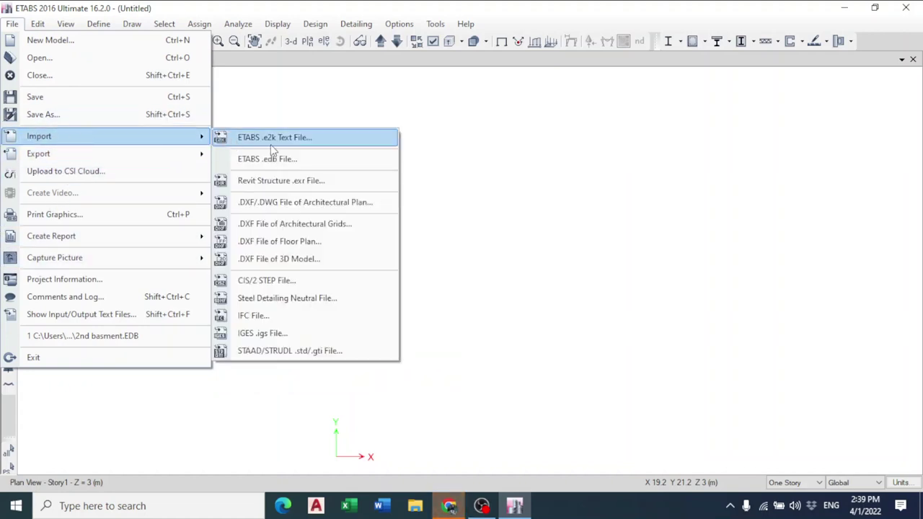
{"action": "left_click", "coordinate": [448, 506]}
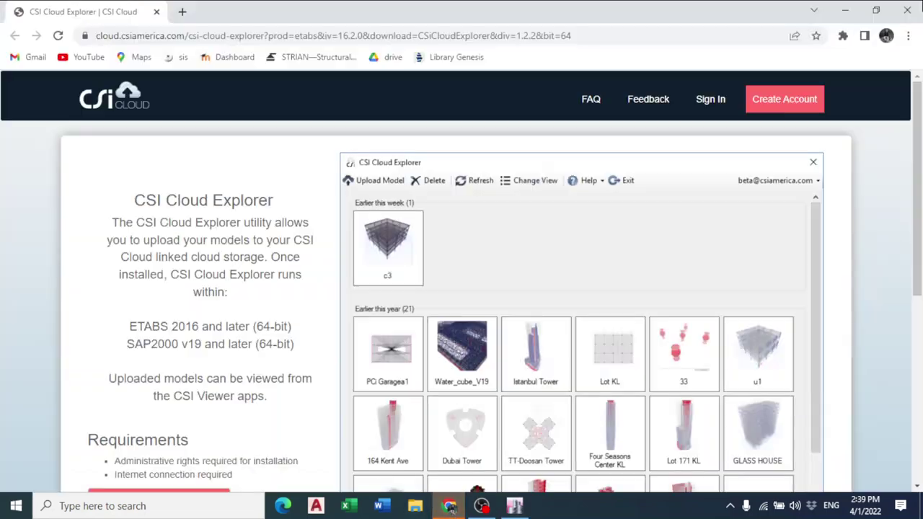
{"action": "left_click", "coordinate": [449, 506]}
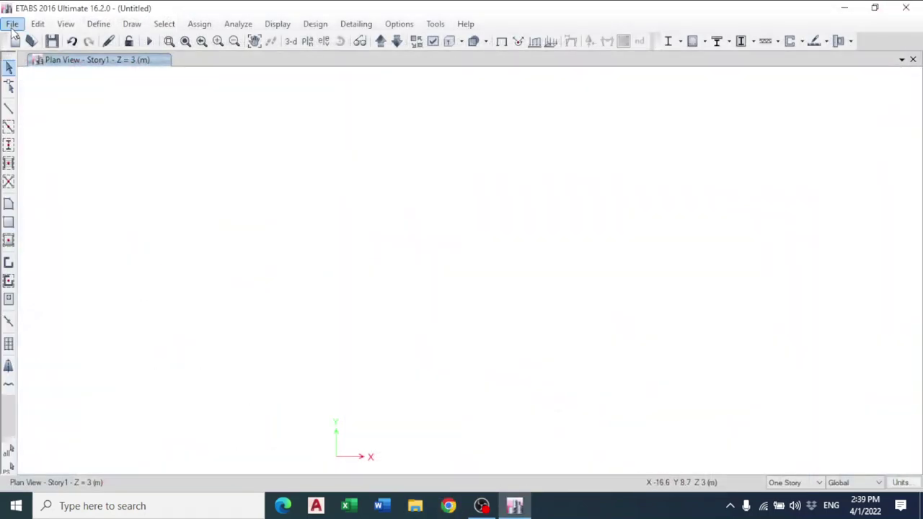
Look over the file formats available for importing into and exporting from the model
{"action": "left_click", "coordinate": [12, 24]}
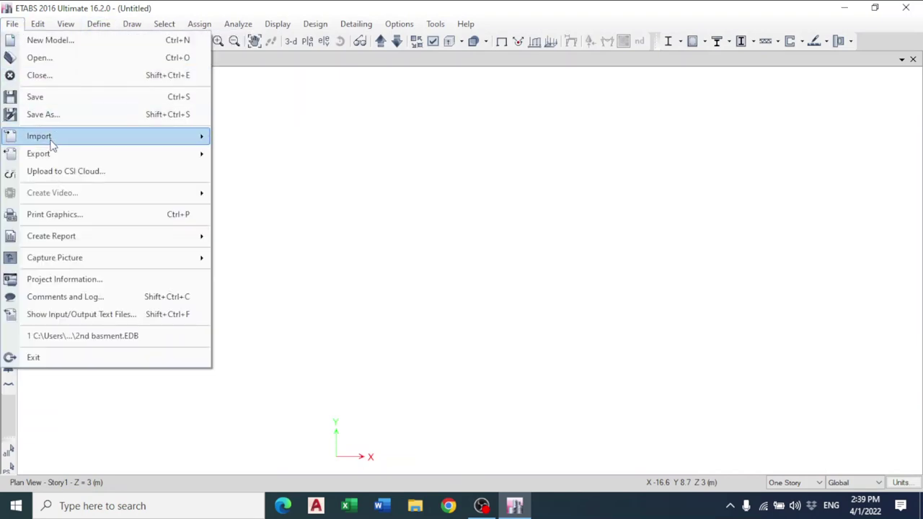
{"action": "left_click", "coordinate": [90, 6]}
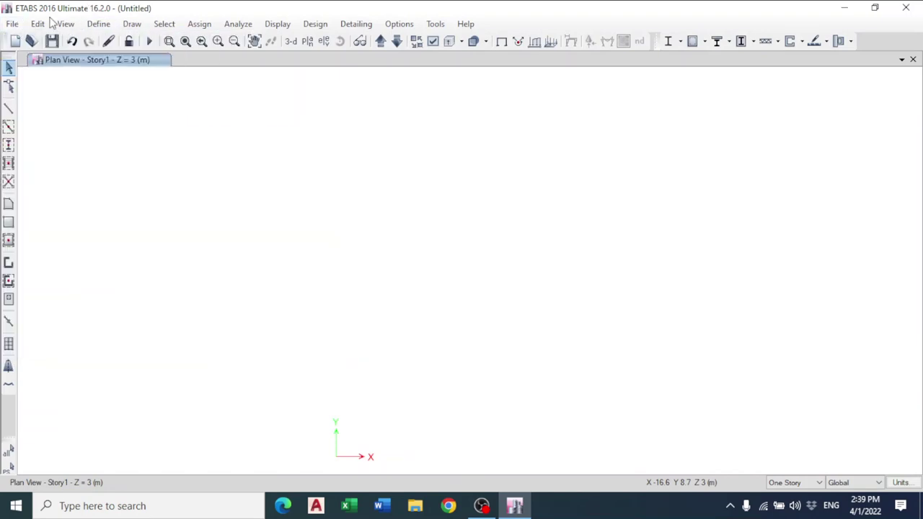
{"action": "left_click", "coordinate": [38, 24]}
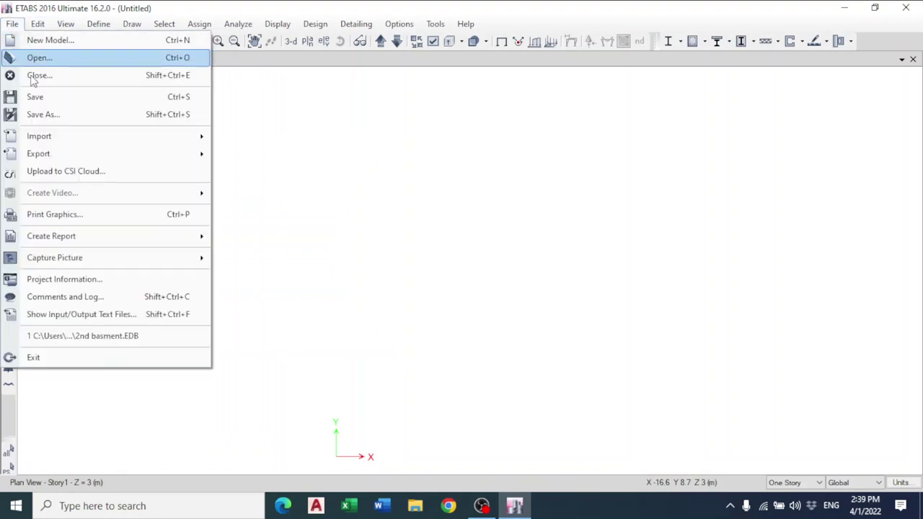
{"action": "mouse_move", "coordinate": [70, 140]}
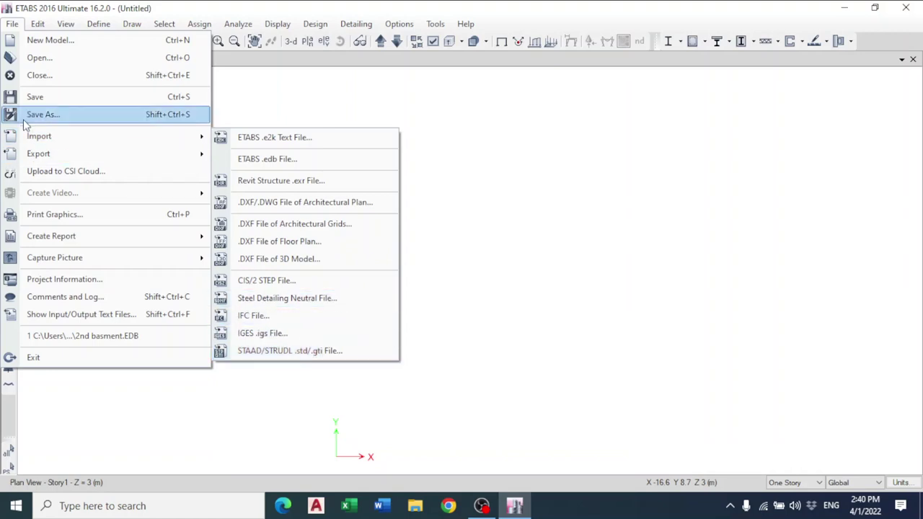
{"action": "mouse_move", "coordinate": [71, 161]}
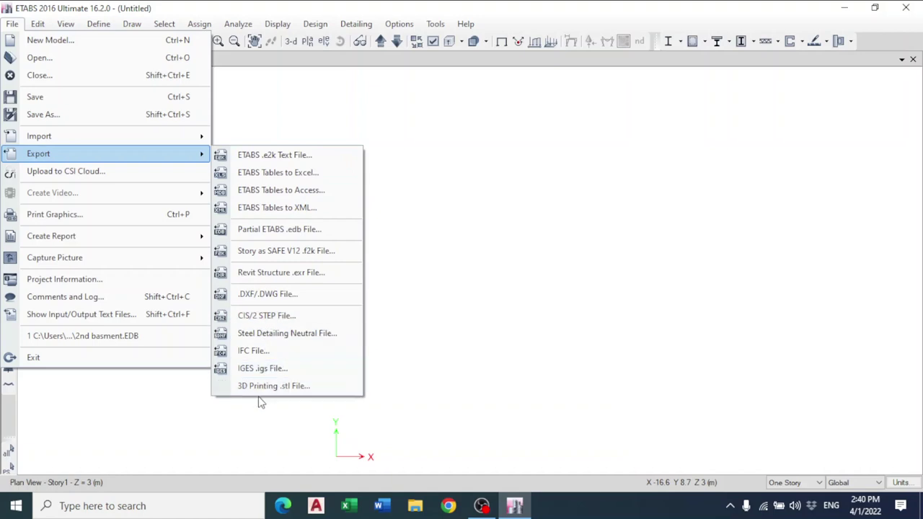
Review the options for exporting Story1 as a SAFE V12 .f2k file, including the load case selection, without exporting
{"action": "left_click", "coordinate": [268, 252]}
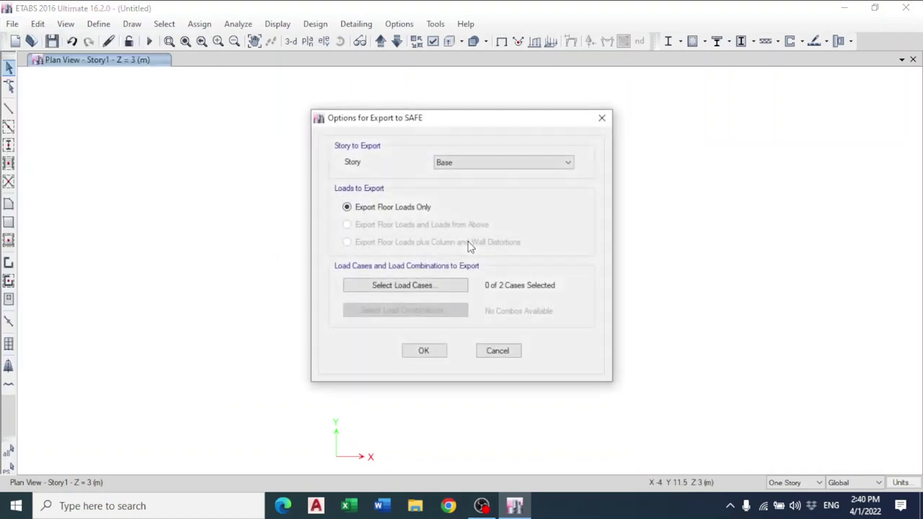
{"action": "left_click", "coordinate": [468, 163]}
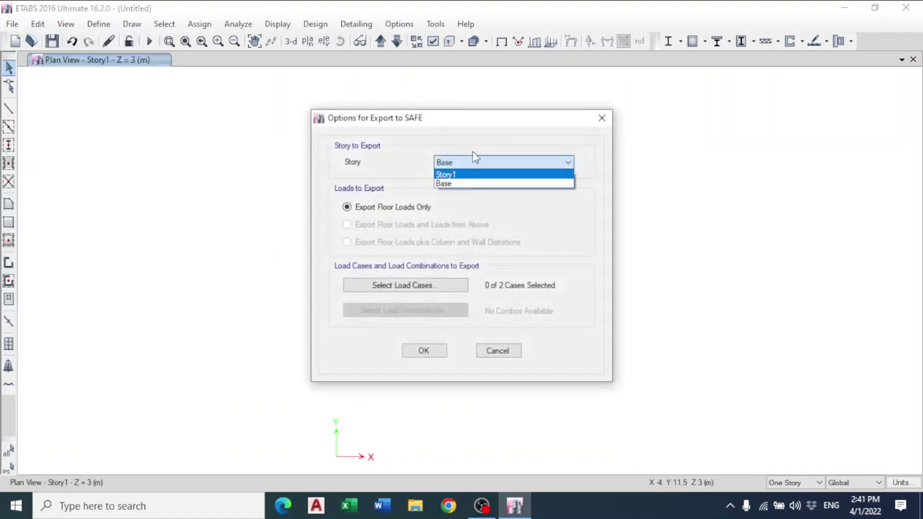
{"action": "left_click", "coordinate": [465, 172]}
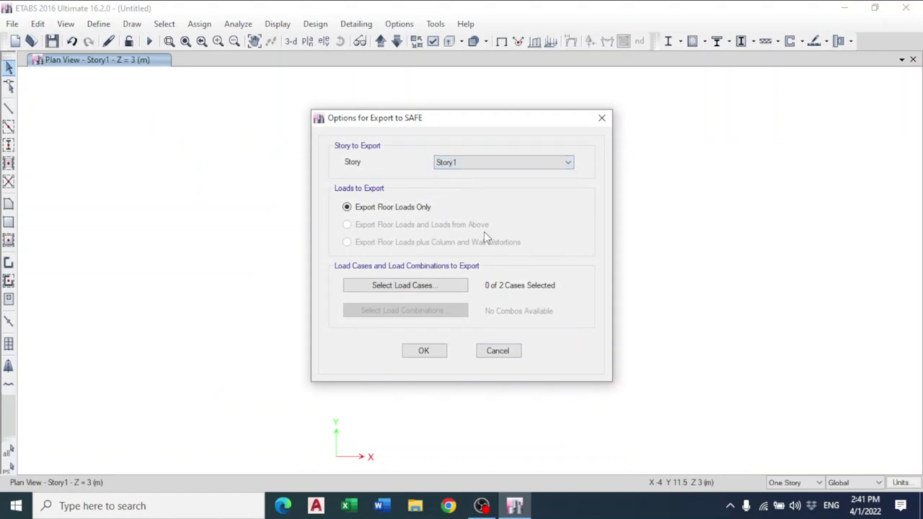
{"action": "left_click", "coordinate": [387, 283]}
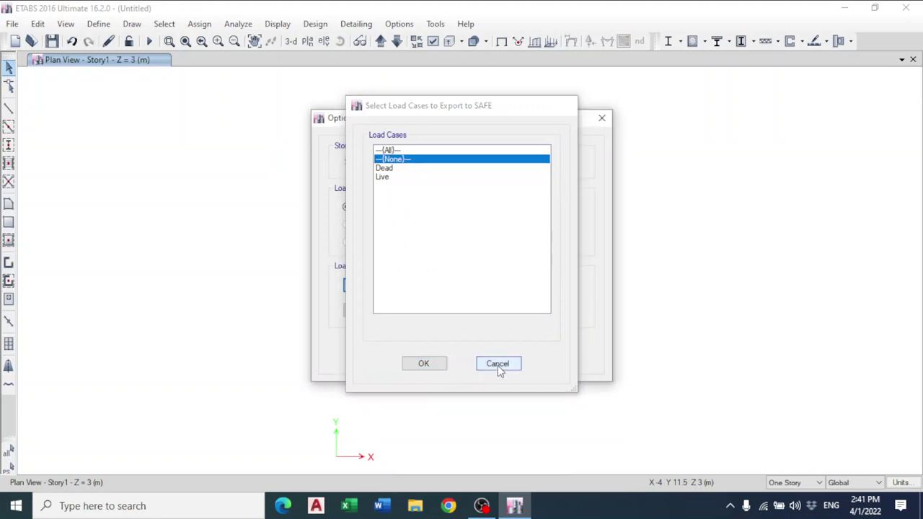
{"action": "left_click", "coordinate": [497, 364]}
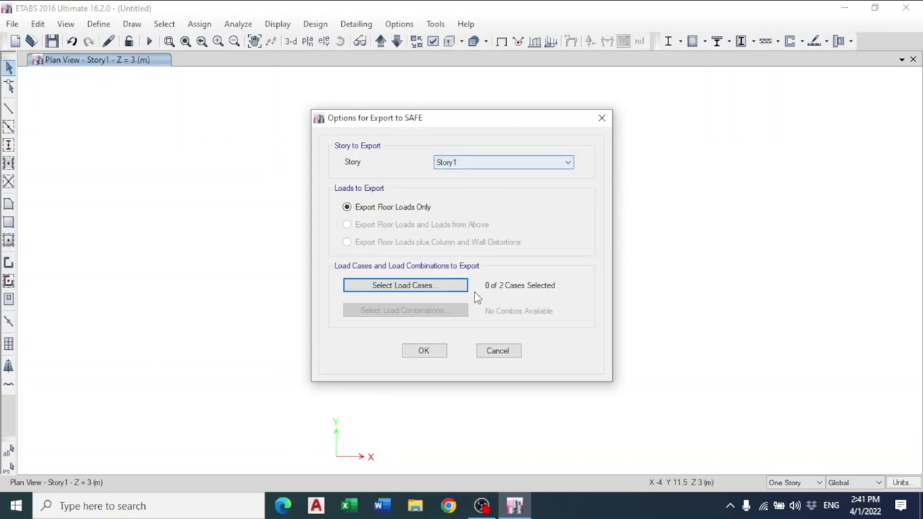
{"action": "left_click", "coordinate": [495, 350]}
Switch to SAFE 2016 and look over its commands for opening and importing models
{"action": "left_click", "coordinate": [842, 7]}
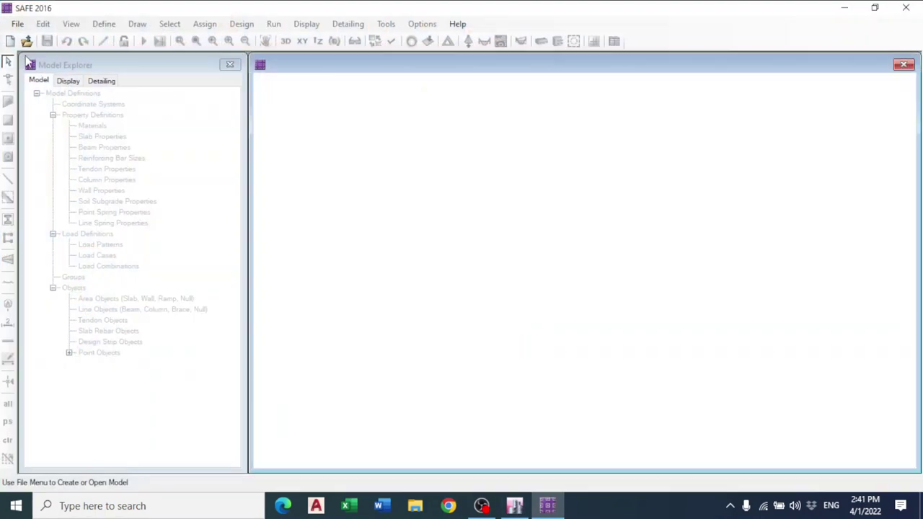
{"action": "left_click", "coordinate": [17, 23]}
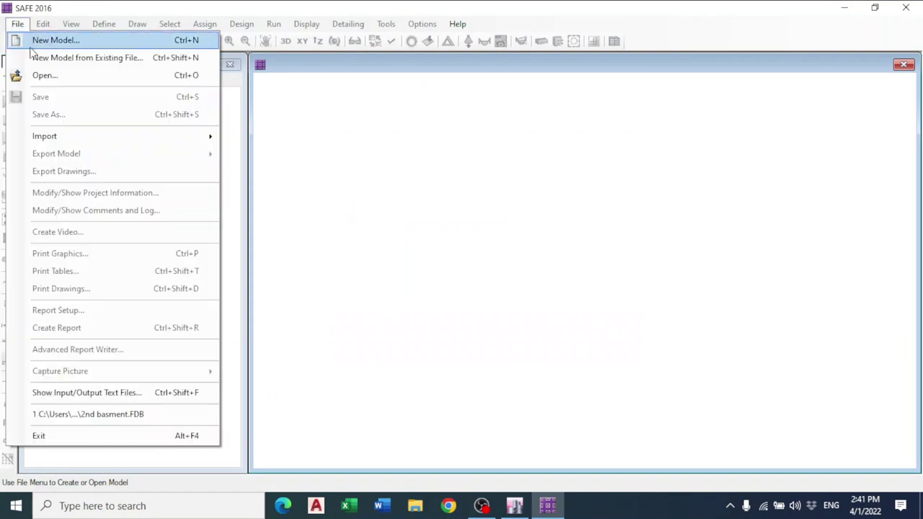
{"action": "mouse_move", "coordinate": [92, 142]}
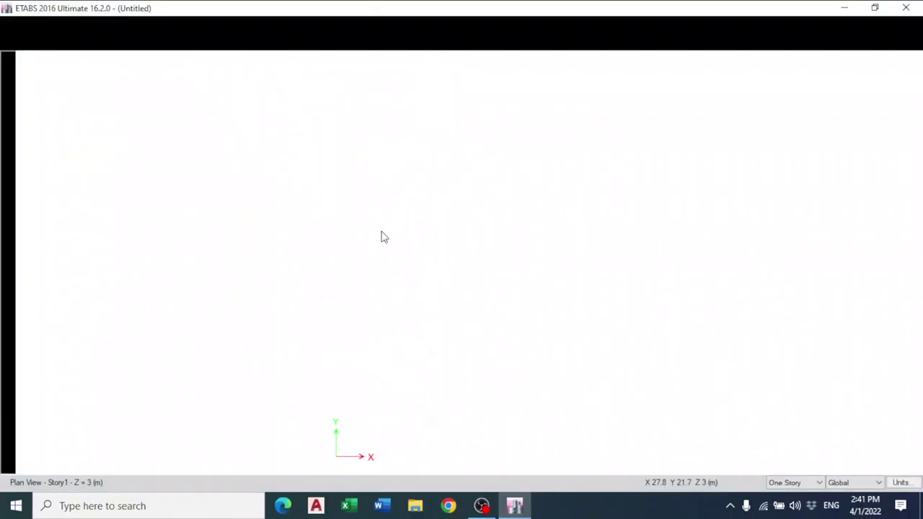
{"action": "left_click", "coordinate": [12, 24]}
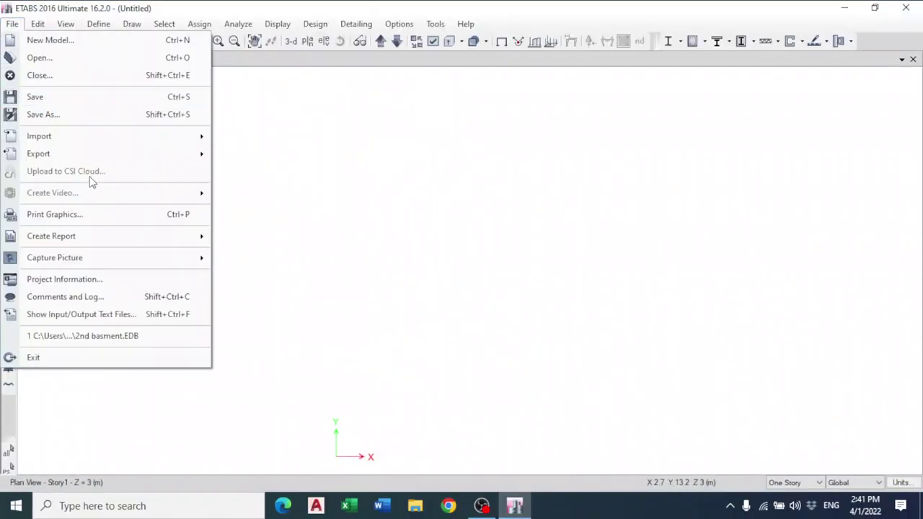
{"action": "left_click", "coordinate": [362, 189]}
{"action": "left_click_drag", "start_coordinate": [766, 141], "coordinate": [154, 382]}
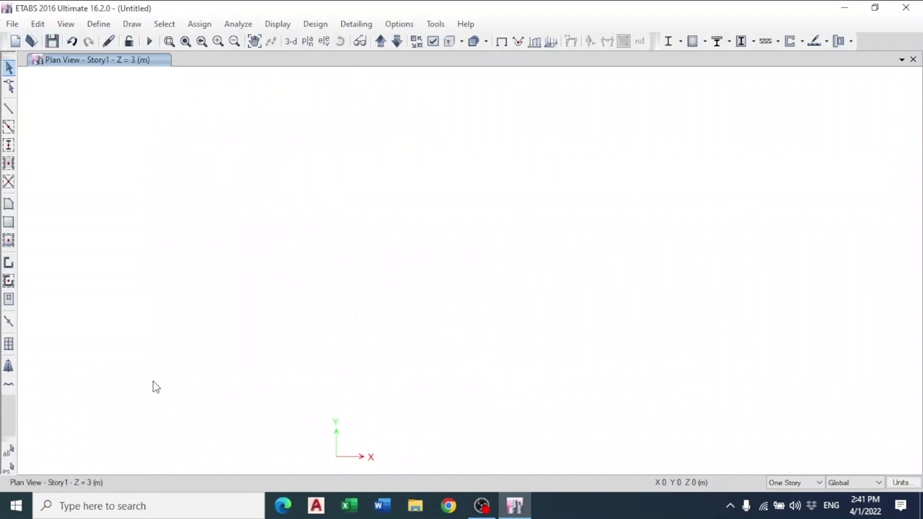
{"action": "left_click", "coordinate": [13, 24]}
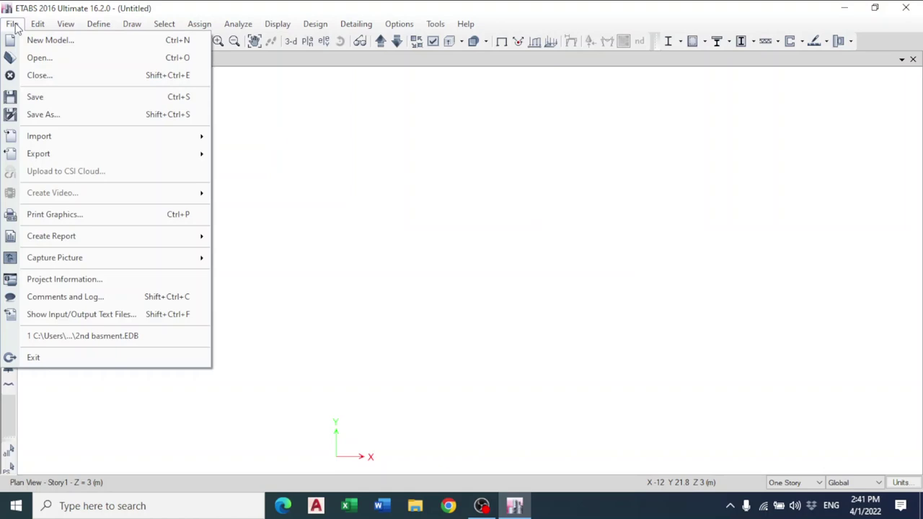
{"action": "left_click", "coordinate": [139, 10]}
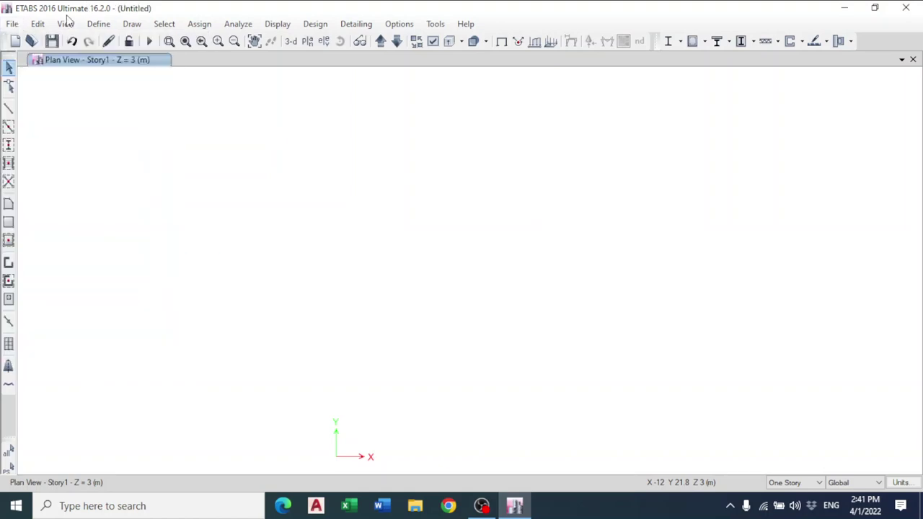
{"action": "left_click", "coordinate": [13, 24]}
{"action": "mouse_move", "coordinate": [33, 29]}
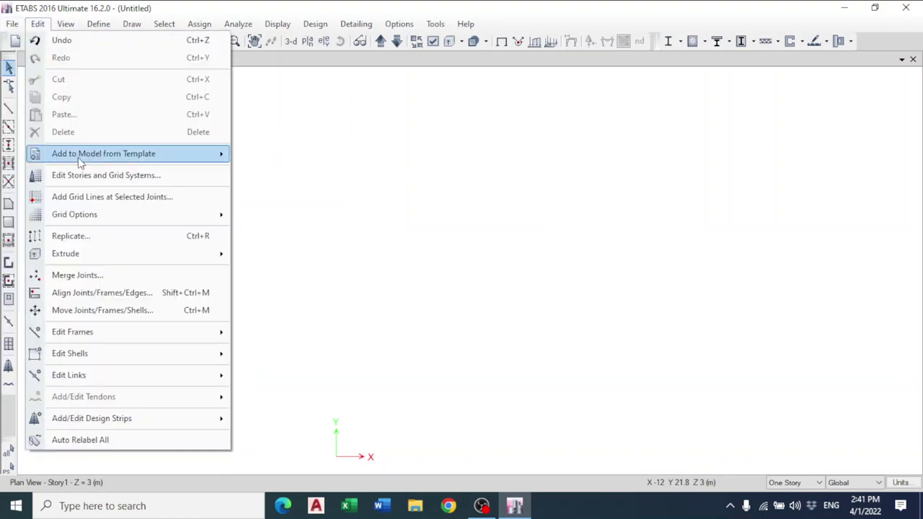
{"action": "left_click", "coordinate": [548, 175]}
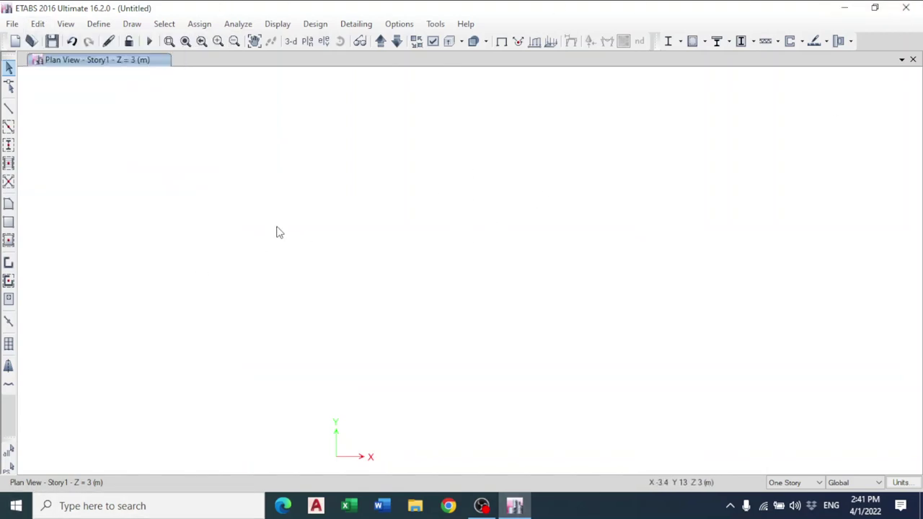
{"action": "left_click", "coordinate": [99, 25]}
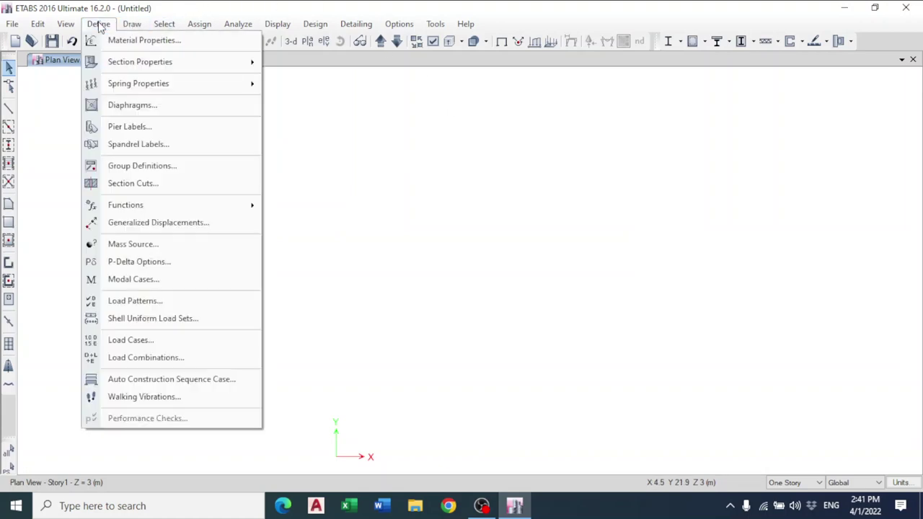
{"action": "left_click", "coordinate": [98, 25]}
{"action": "left_click", "coordinate": [52, 41]}
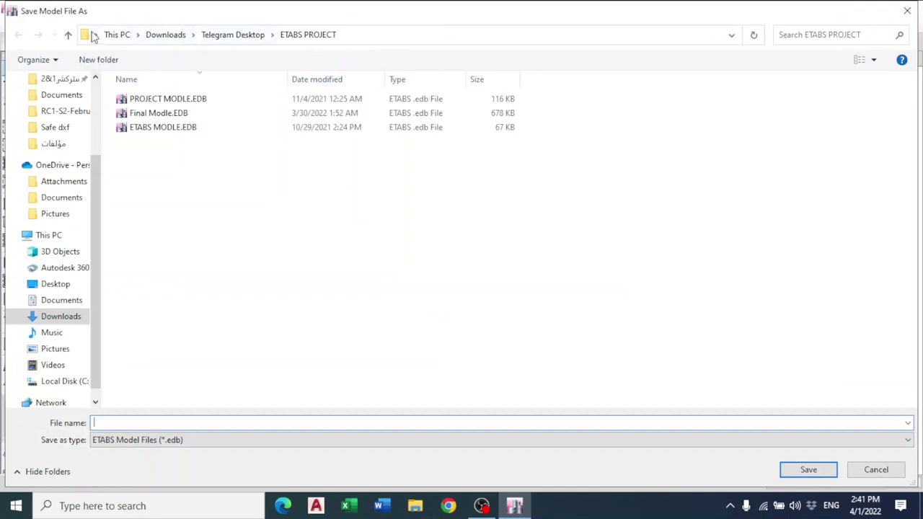
{"action": "left_click", "coordinate": [72, 287]}
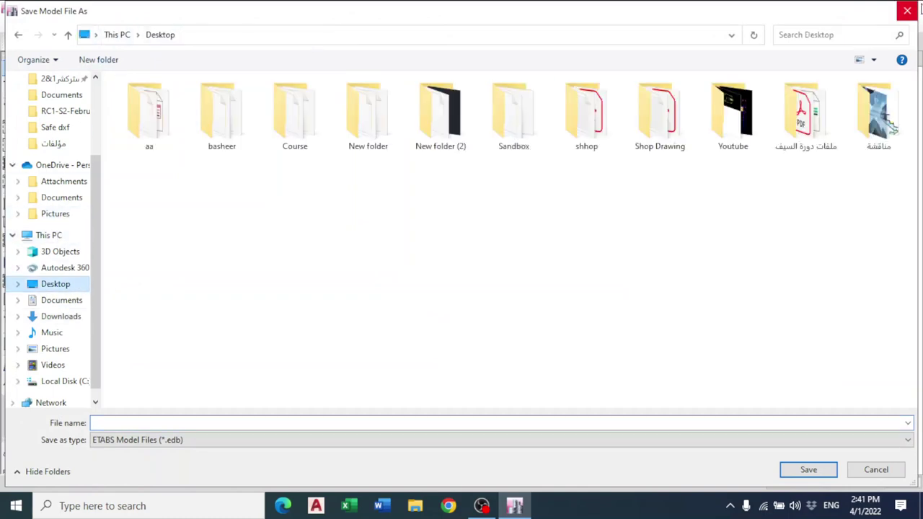
{"action": "key", "text": "Escape"}
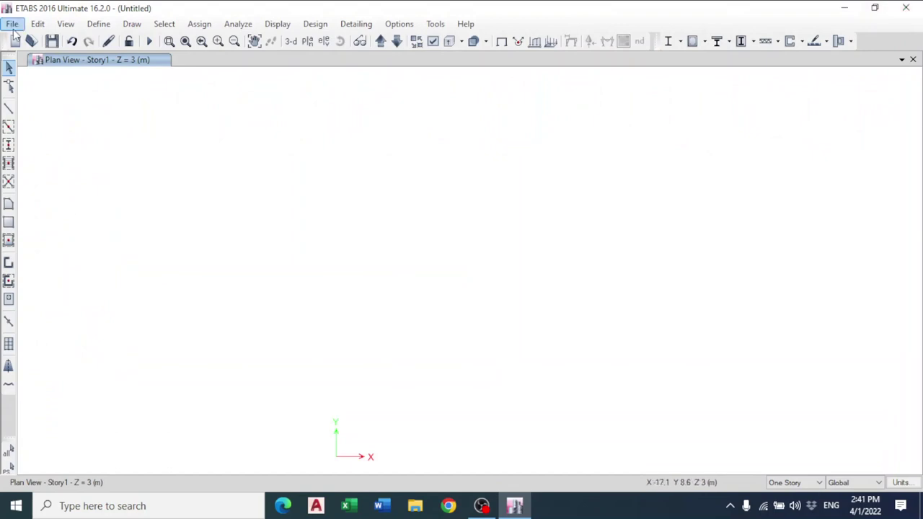
Start saving the untitled model and browse to the Youtube folder on the Desktop
{"action": "left_click", "coordinate": [13, 24]}
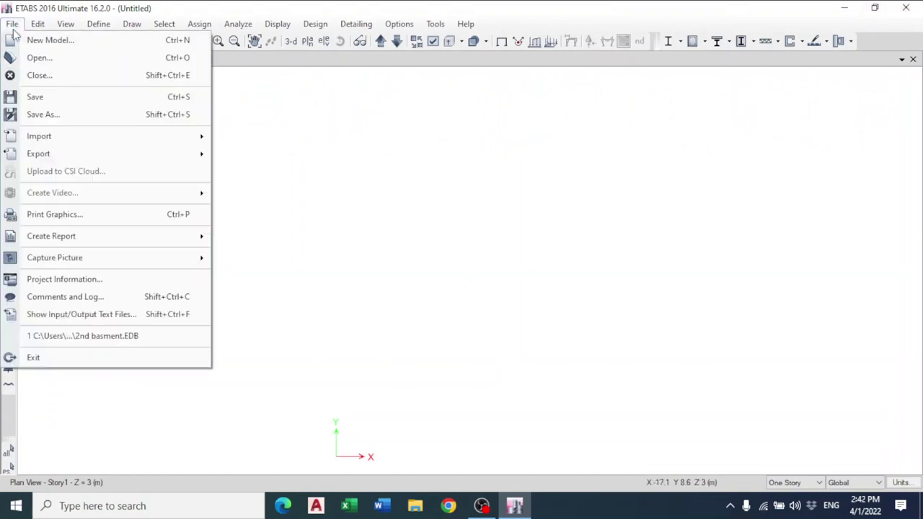
{"action": "left_click", "coordinate": [43, 96]}
{"action": "scroll", "coordinate": [36, 137], "scroll_direction": "up", "scroll_amount": 2}
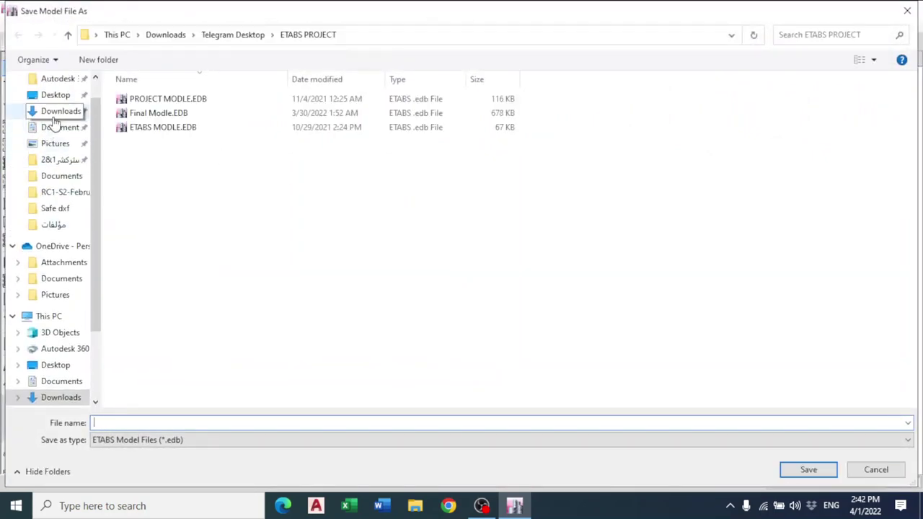
{"action": "left_click", "coordinate": [55, 95]}
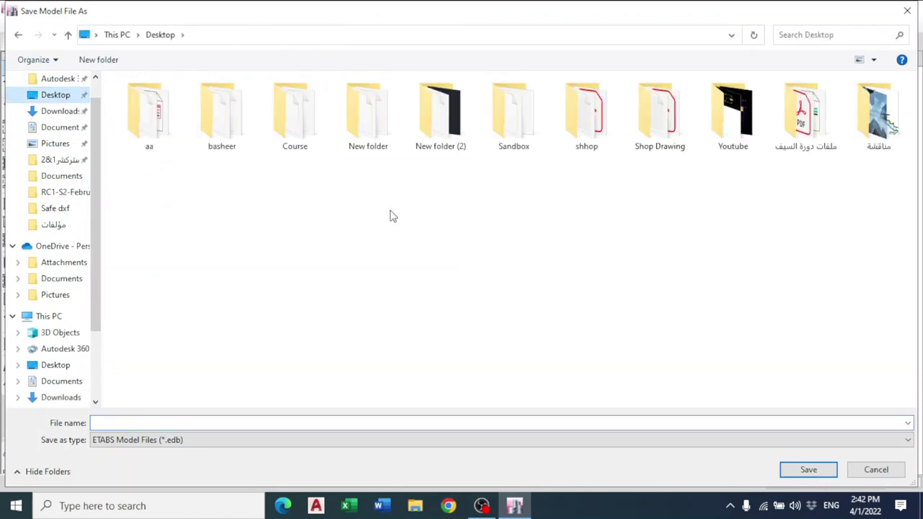
{"action": "double_click", "coordinate": [733, 112]}
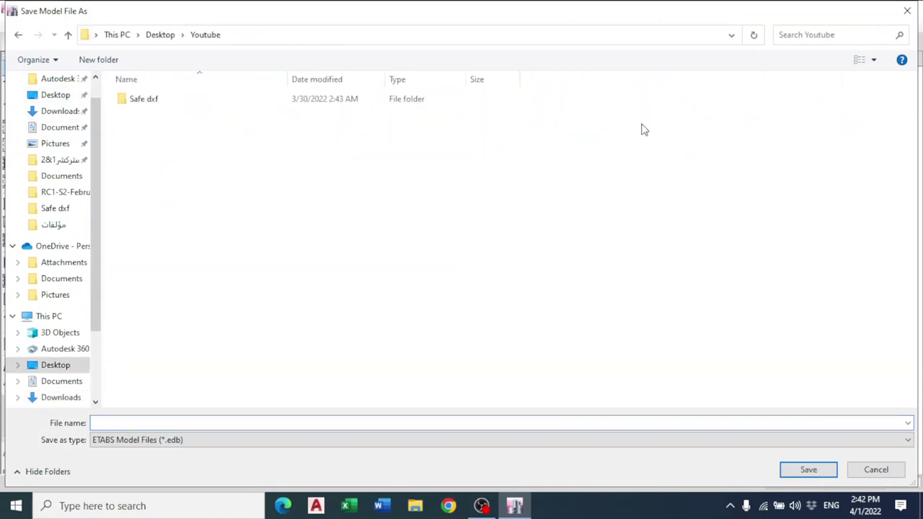
Create a new folder named "etabs dxf" inside the Youtube folder
{"action": "right_click", "coordinate": [454, 201]}
{"action": "mouse_move", "coordinate": [542, 328]}
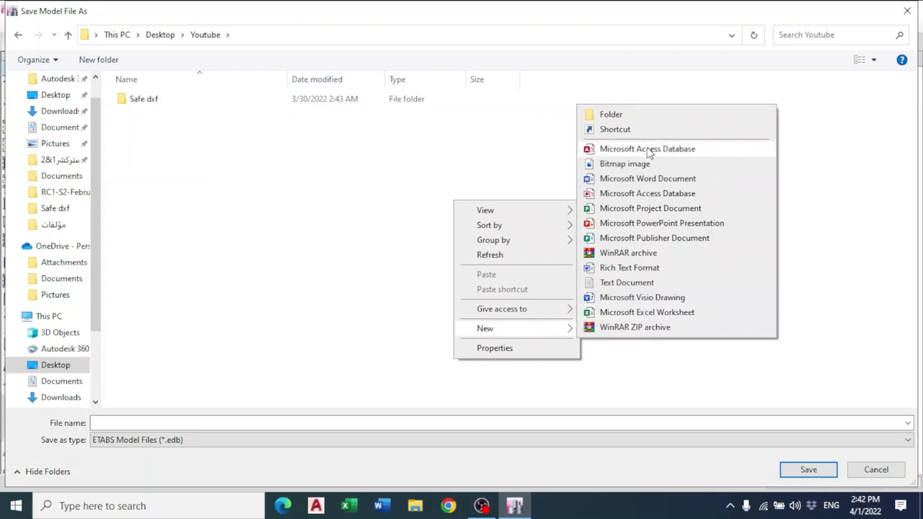
{"action": "left_click", "coordinate": [644, 115]}
{"action": "type", "text": "e"}
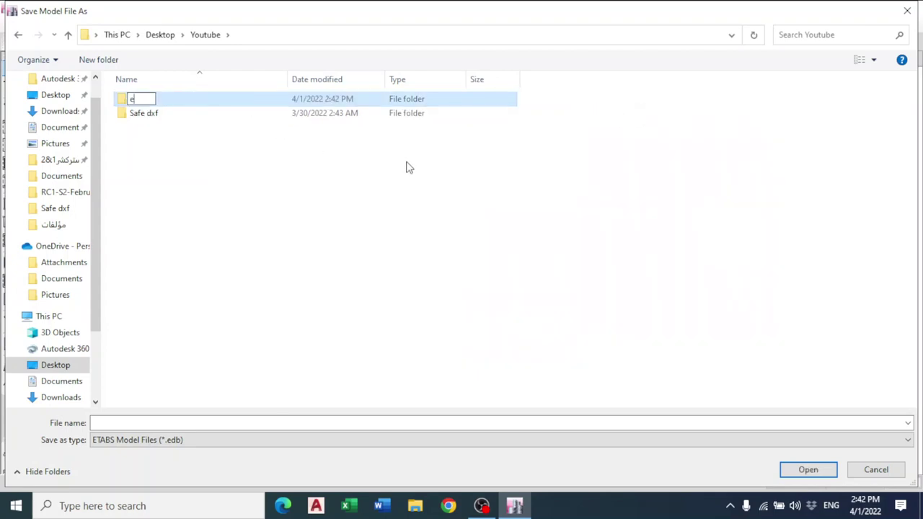
{"action": "type", "text": "tabs dxf"}
{"action": "key", "text": "Return"}
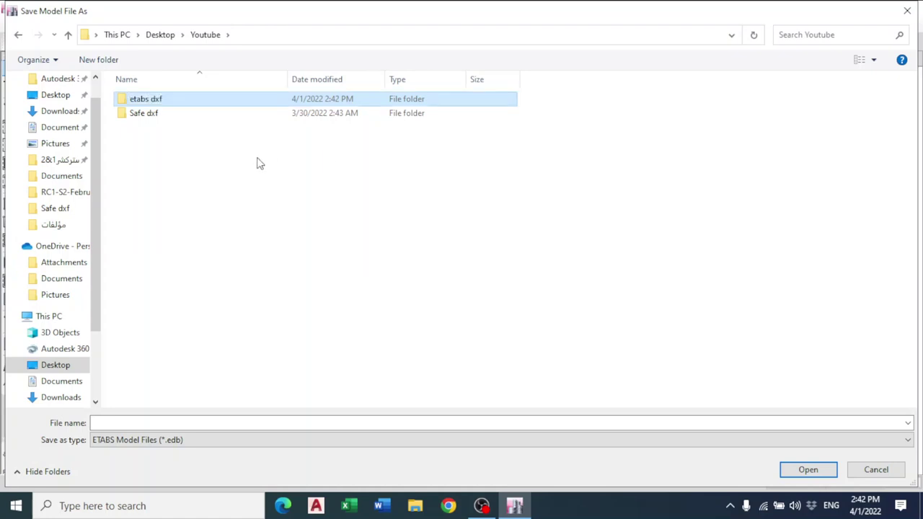
Save the model under the name Youtube as an .edb file inside the "etabs dxf" folder
{"action": "double_click", "coordinate": [171, 103]}
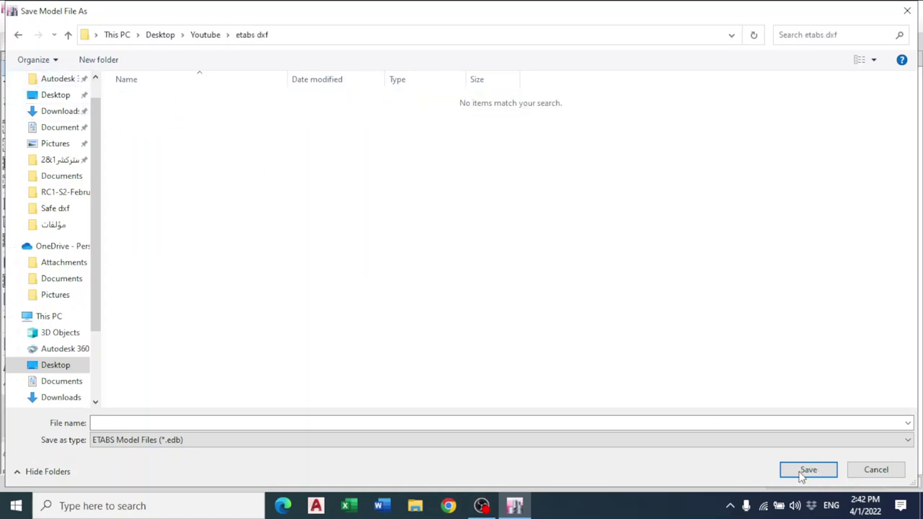
{"action": "left_click", "coordinate": [476, 425]}
{"action": "left_click", "coordinate": [99, 423]}
{"action": "key", "text": "BackSpace"}
{"action": "left_click", "coordinate": [809, 470]}
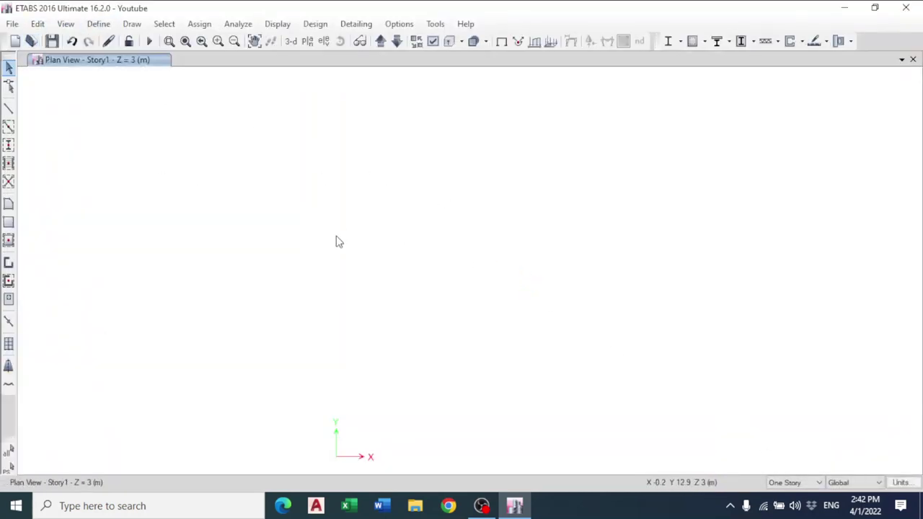
Open the 4000Psi concrete from the material definitions for editing and rename it C30
{"action": "left_click", "coordinate": [98, 24]}
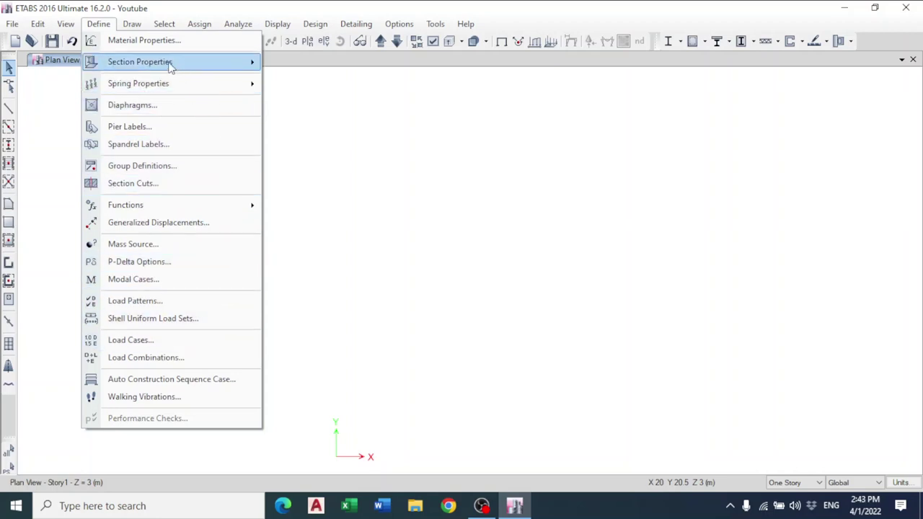
{"action": "left_click", "coordinate": [157, 41]}
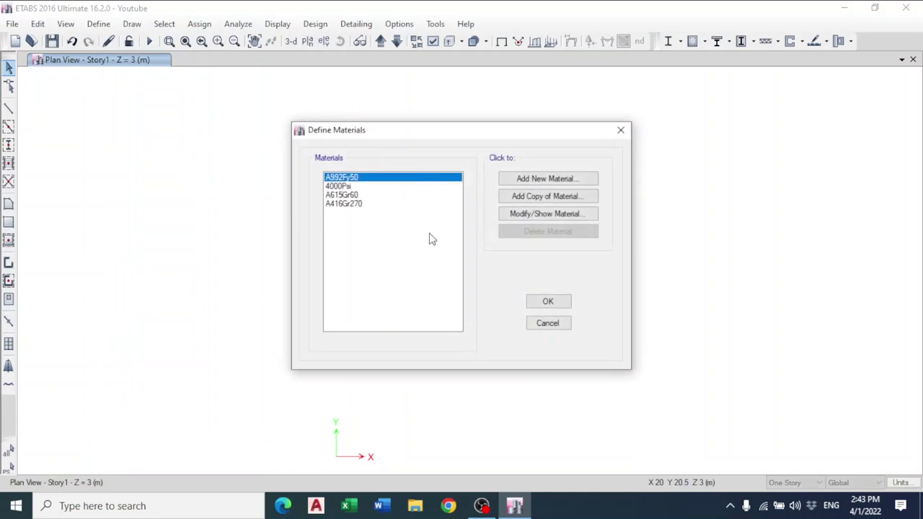
{"action": "left_click", "coordinate": [347, 186]}
{"action": "left_click", "coordinate": [344, 194]}
{"action": "left_click", "coordinate": [343, 203]}
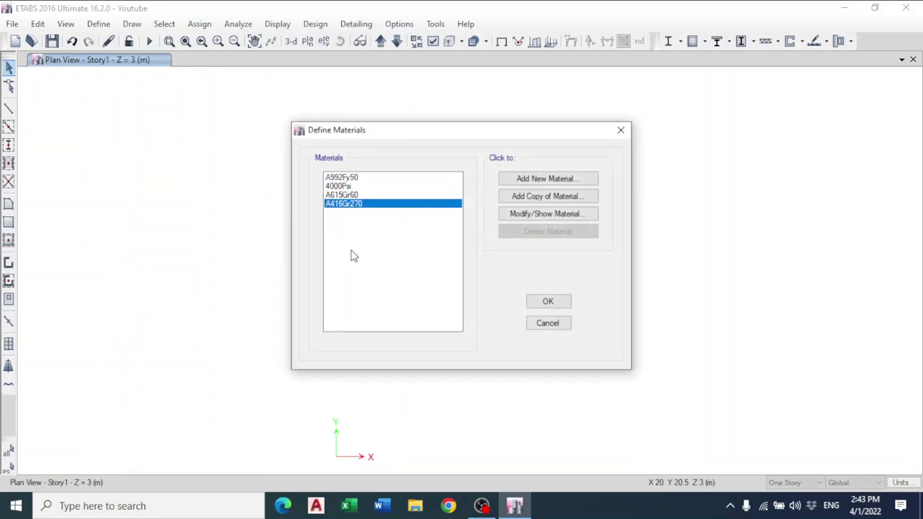
{"action": "left_click", "coordinate": [358, 186]}
{"action": "left_click", "coordinate": [536, 214]}
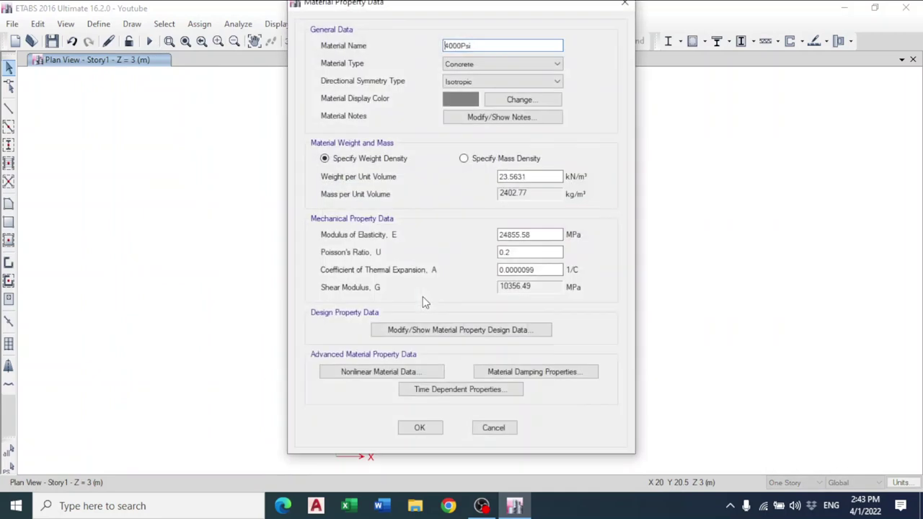
{"action": "double_click", "coordinate": [462, 46]}
{"action": "type", "text": "cc"}
Check the material type and directional symmetry choices for C30, keeping Concrete and Isotropic
{"action": "left_click", "coordinate": [535, 66]}
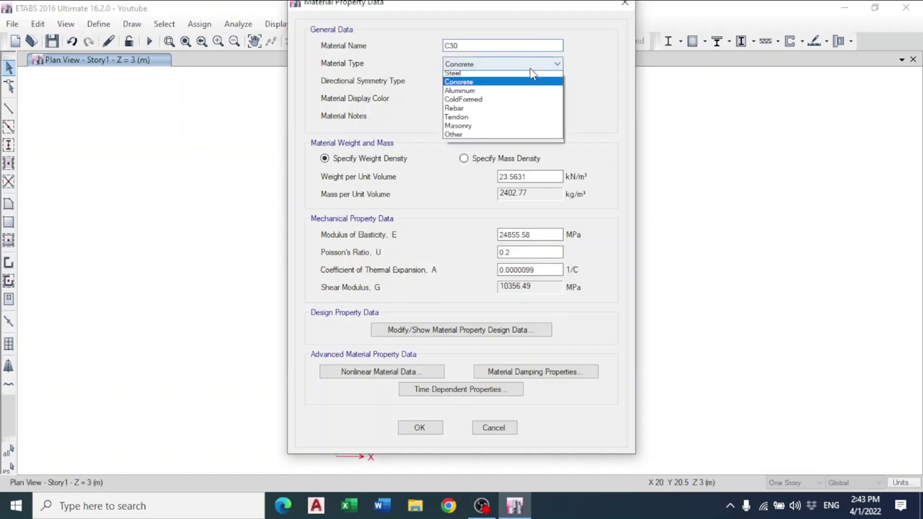
{"action": "left_click", "coordinate": [530, 69]}
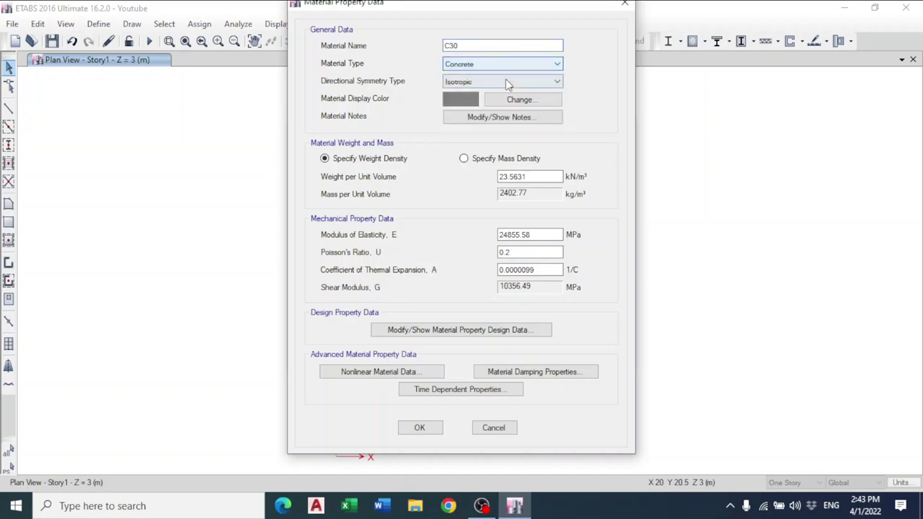
{"action": "left_click", "coordinate": [506, 83]}
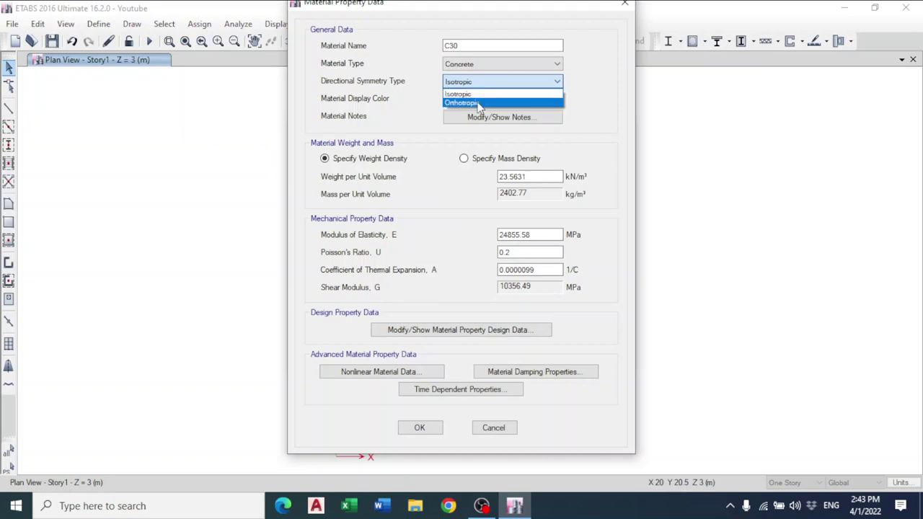
{"action": "left_click", "coordinate": [482, 94]}
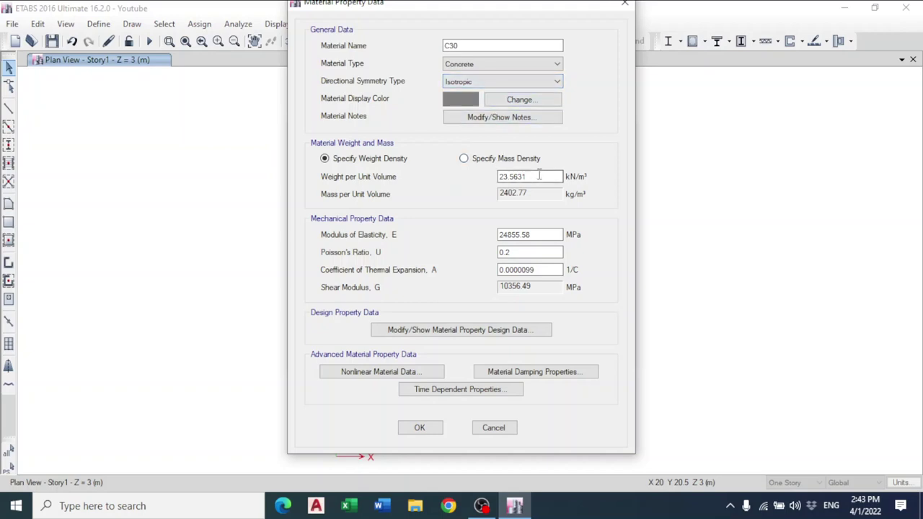
Set C30's weight per unit volume to 25 kN/m³ and its modulus of elasticity to 4700*30^0.5 MPa
{"action": "left_click_drag", "start_coordinate": [532, 180], "coordinate": [472, 183]}
{"action": "type", "text": "25"}
{"action": "left_click_drag", "start_coordinate": [546, 235], "coordinate": [460, 252]}
{"action": "type", "text": "4700*30^0.5"}
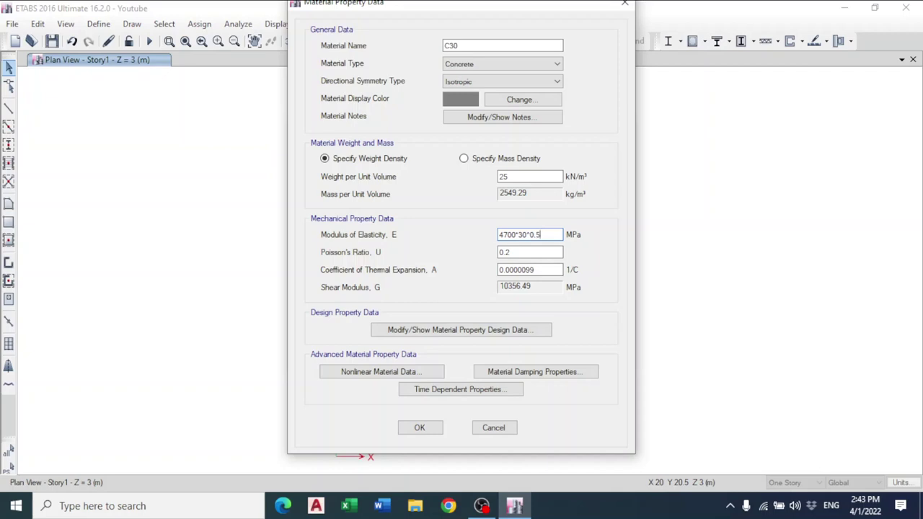
{"action": "key", "text": "Return"}
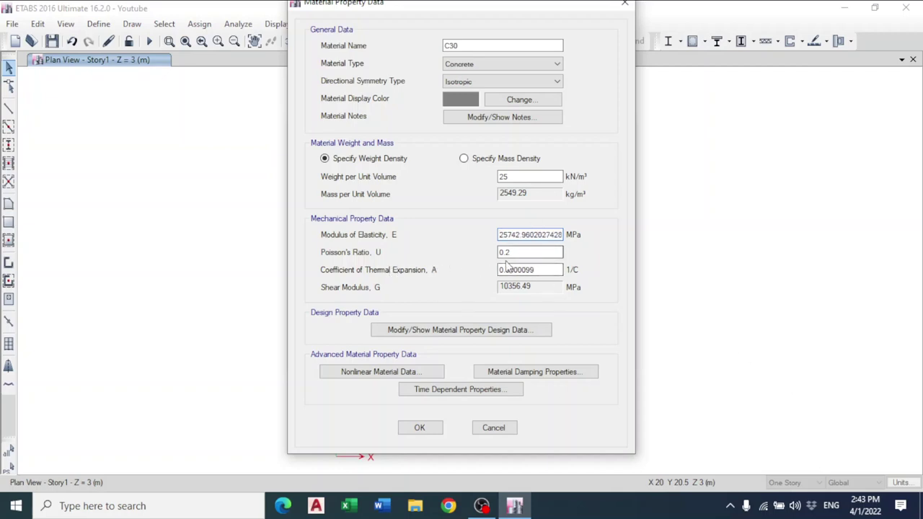
Set C30's specified concrete compressive strength f'c to 30 MPa and accept the material
{"action": "left_click", "coordinate": [423, 331]}
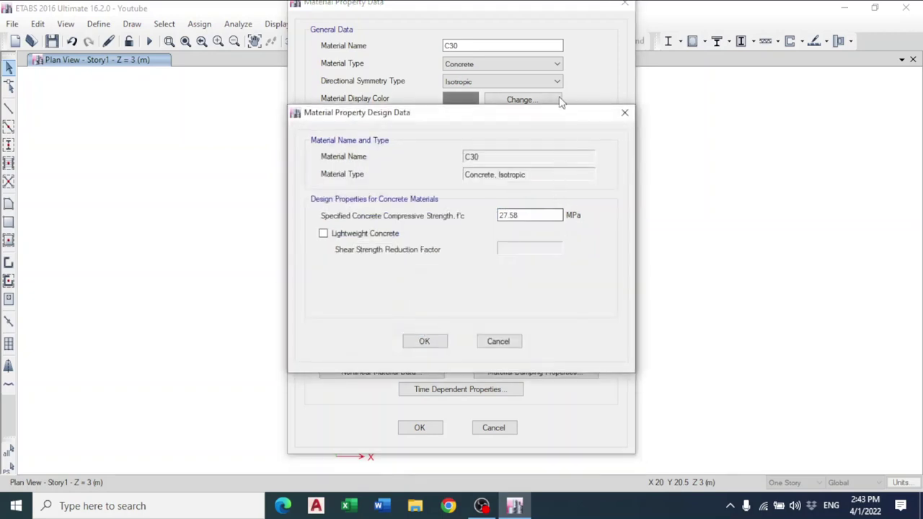
{"action": "left_click_drag", "start_coordinate": [533, 215], "coordinate": [458, 214]}
{"action": "type", "text": "30"}
{"action": "left_click", "coordinate": [426, 343]}
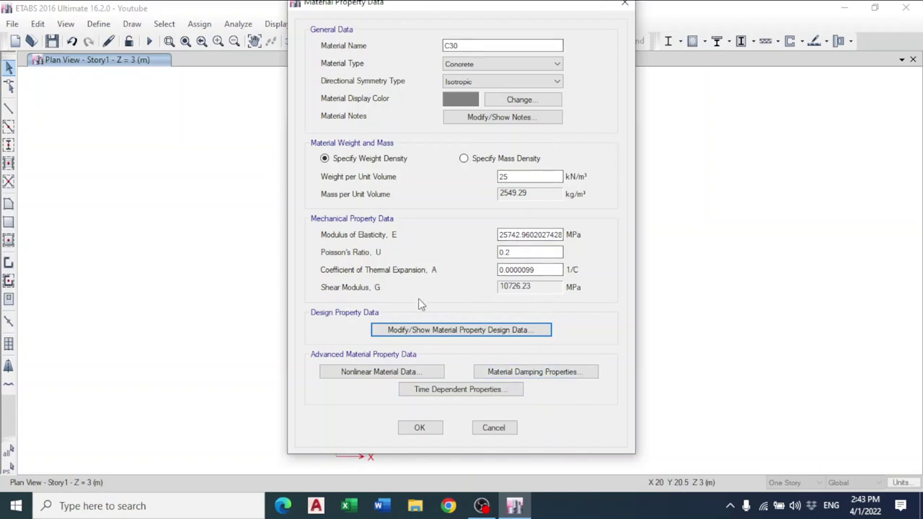
{"action": "left_click", "coordinate": [420, 428]}
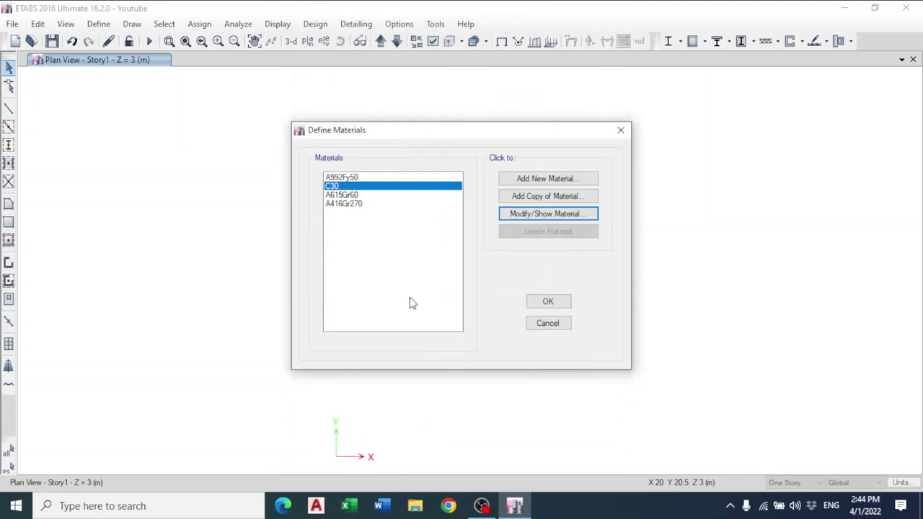
Open the A615Gr60 rebar material for editing and rename it FY 420
{"action": "left_click", "coordinate": [350, 195]}
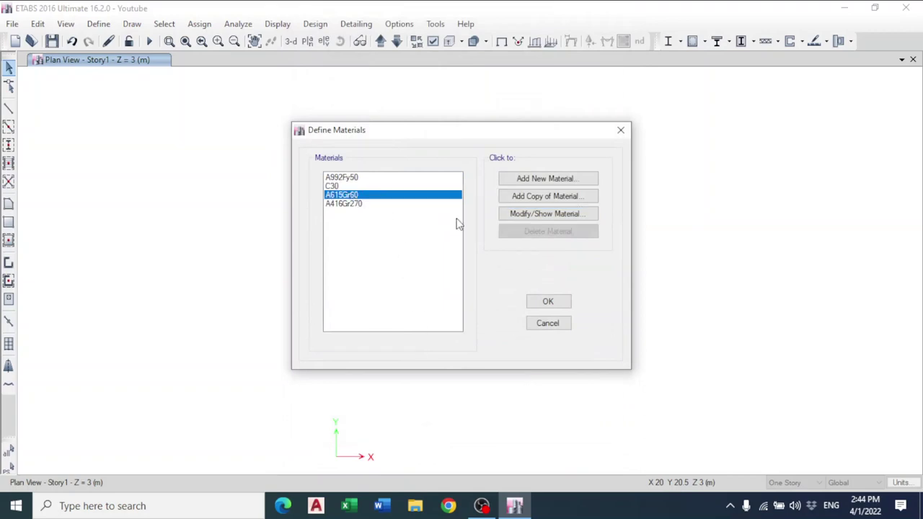
{"action": "left_click", "coordinate": [537, 214]}
{"action": "double_click", "coordinate": [489, 48]}
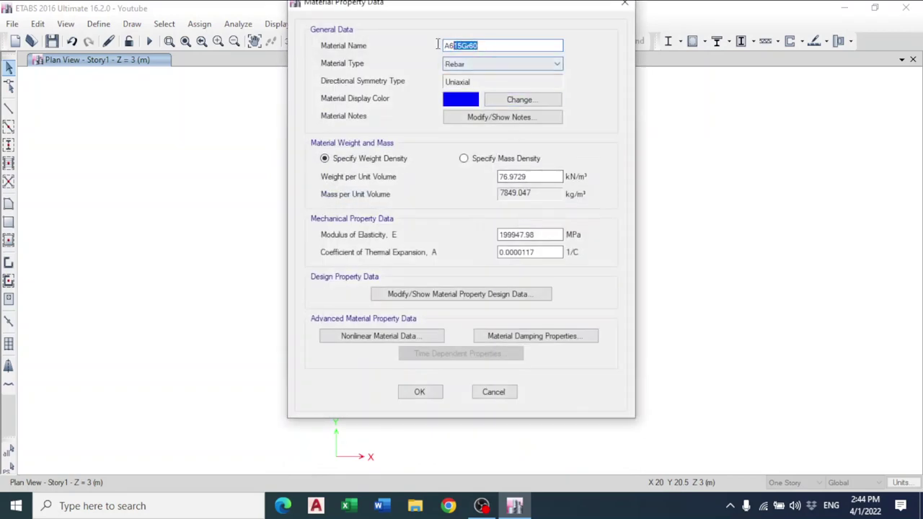
{"action": "type", "text": "FY 420"}
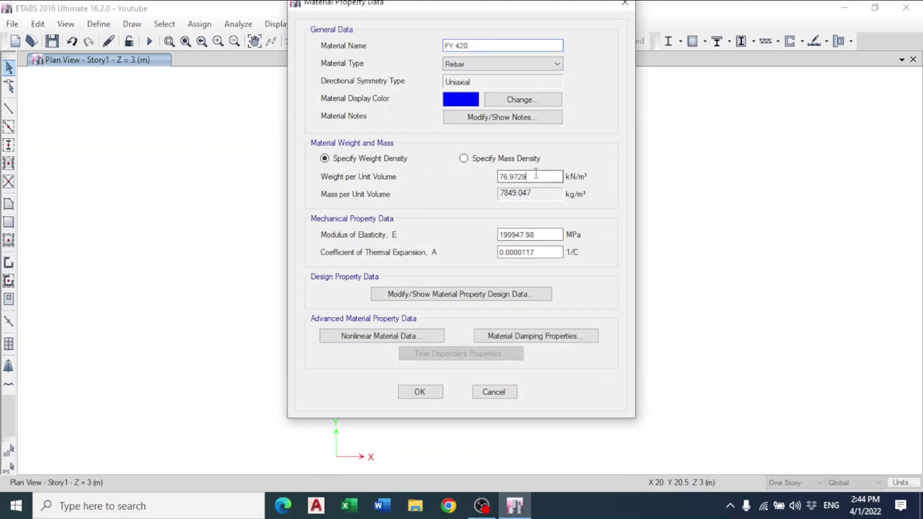
Set FY 420's weight per unit volume to 77 kN/m³ and its modulus of elasticity to 200000 MPa
{"action": "double_click", "coordinate": [535, 177]}
{"action": "type", "text": "77"}
{"action": "double_click", "coordinate": [542, 235]}
{"action": "type", "text": "200*100"}
{"action": "key", "text": "Tab"}
Set FY 420's minimum yield strength Fy and expected yield strength Fye to 420 MPa and accept the material
{"action": "left_click", "coordinate": [453, 296]}
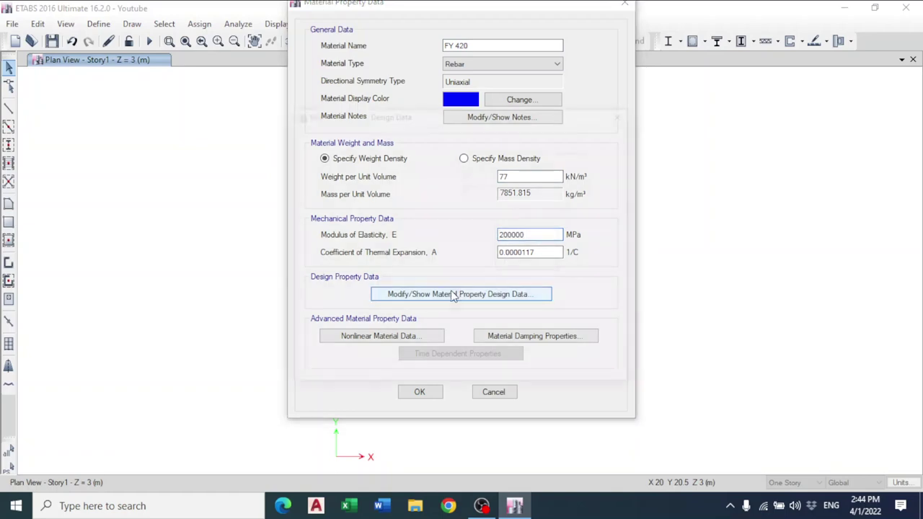
{"action": "double_click", "coordinate": [551, 215]}
{"action": "type", "text": "420"}
{"action": "left_click", "coordinate": [548, 250]}
{"action": "double_click", "coordinate": [548, 250]}
{"action": "type", "text": "420"}
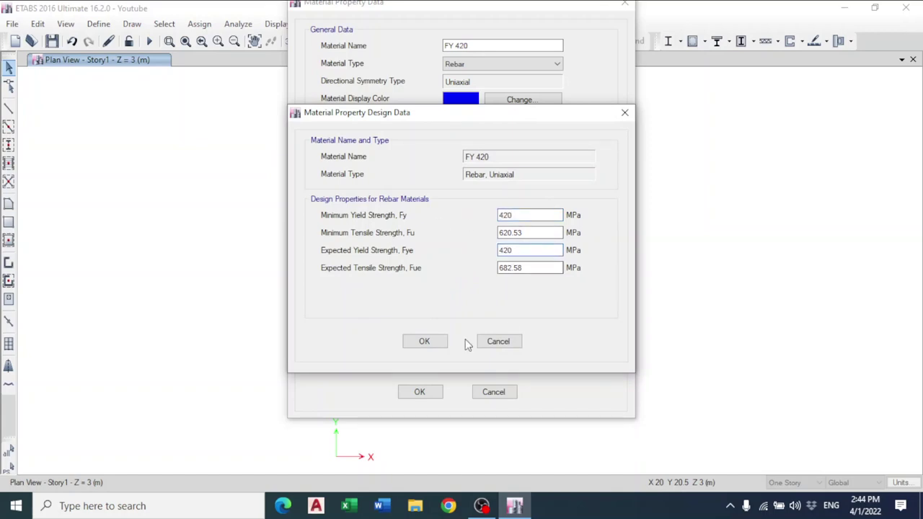
{"action": "left_click", "coordinate": [424, 341]}
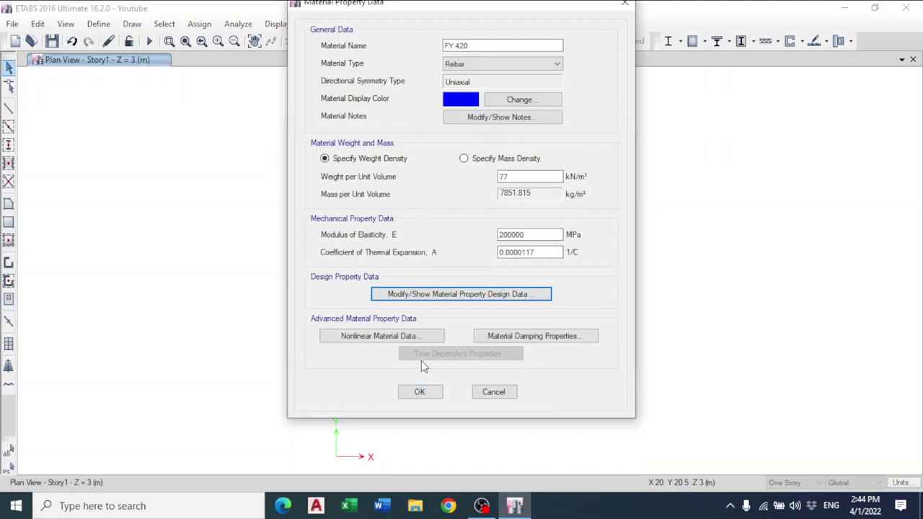
{"action": "left_click", "coordinate": [425, 393]}
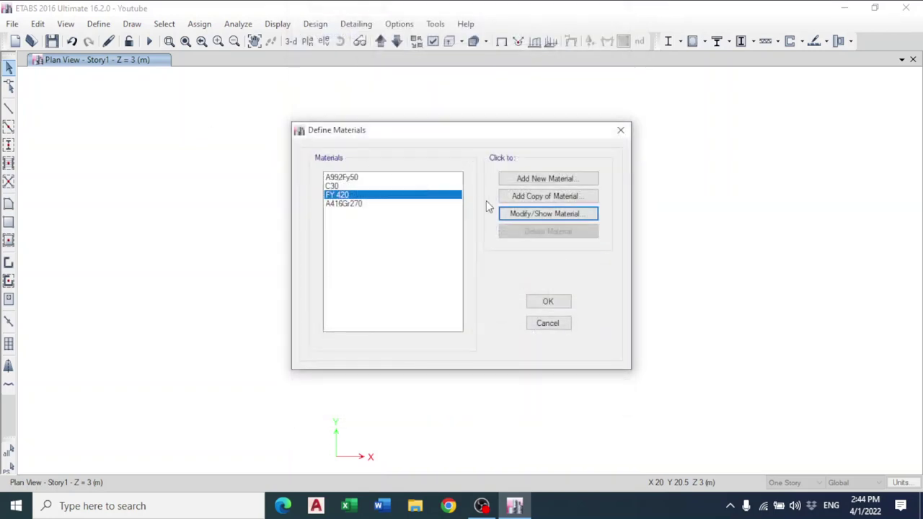
Add a copy of FY 420 named FY 280 with Fy and Fye of 280 MPa, and accept the material definitions
{"action": "left_click", "coordinate": [549, 196]}
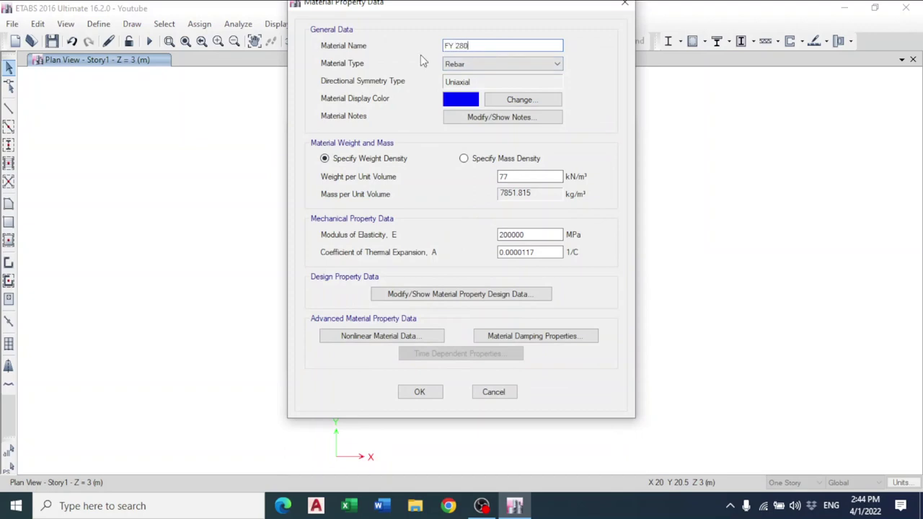
{"action": "left_click", "coordinate": [537, 294]}
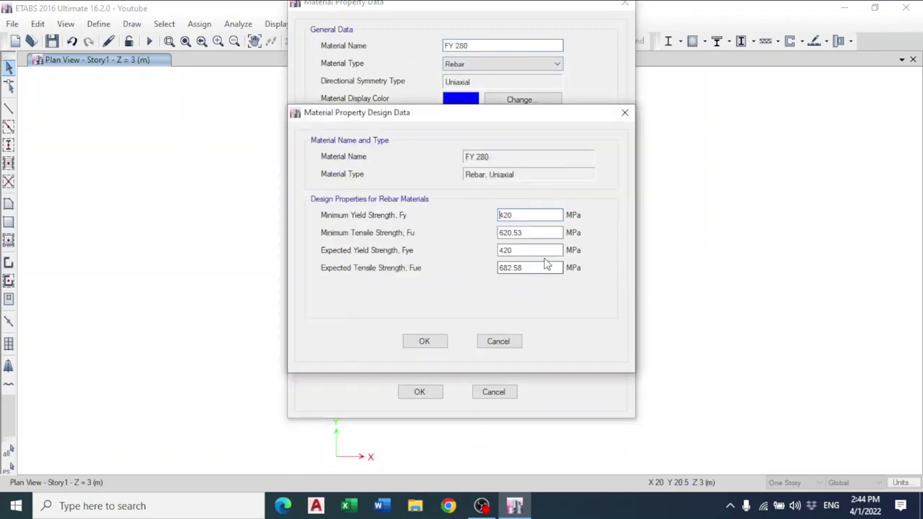
{"action": "left_click_drag", "start_coordinate": [542, 214], "coordinate": [486, 217]}
{"action": "type", "text": "280"}
{"action": "left_click_drag", "start_coordinate": [542, 250], "coordinate": [481, 252]}
{"action": "type", "text": "280"}
{"action": "left_click", "coordinate": [424, 342]}
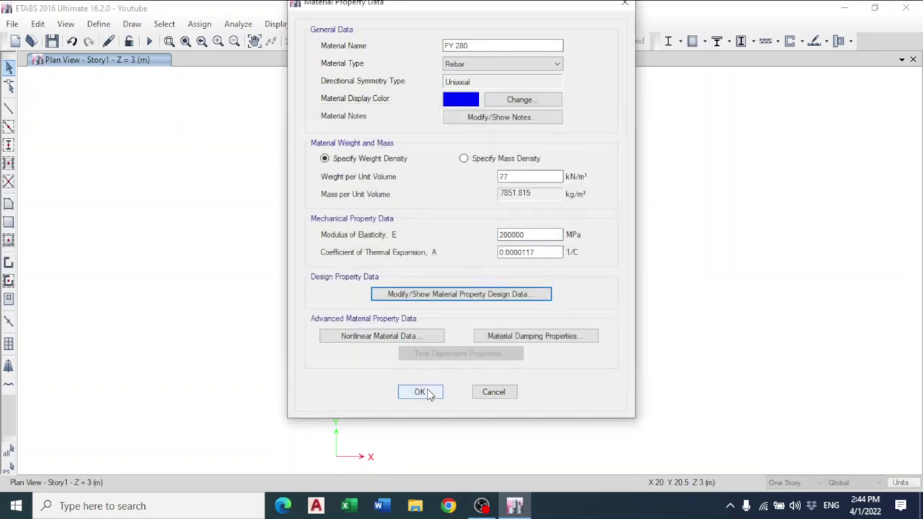
{"action": "left_click", "coordinate": [424, 392]}
{"action": "left_click", "coordinate": [549, 303]}
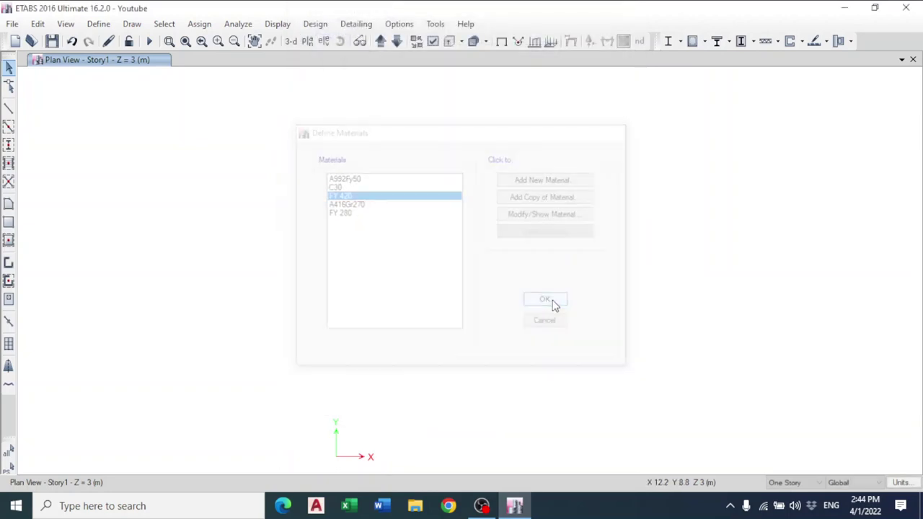
Save the model with its updated material definitions
{"action": "left_click", "coordinate": [52, 41]}
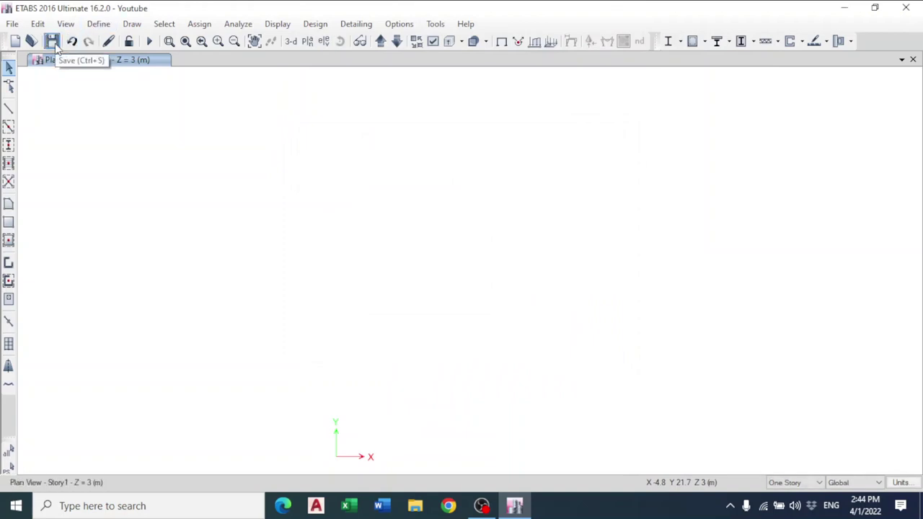
{"action": "left_click", "coordinate": [98, 24]}
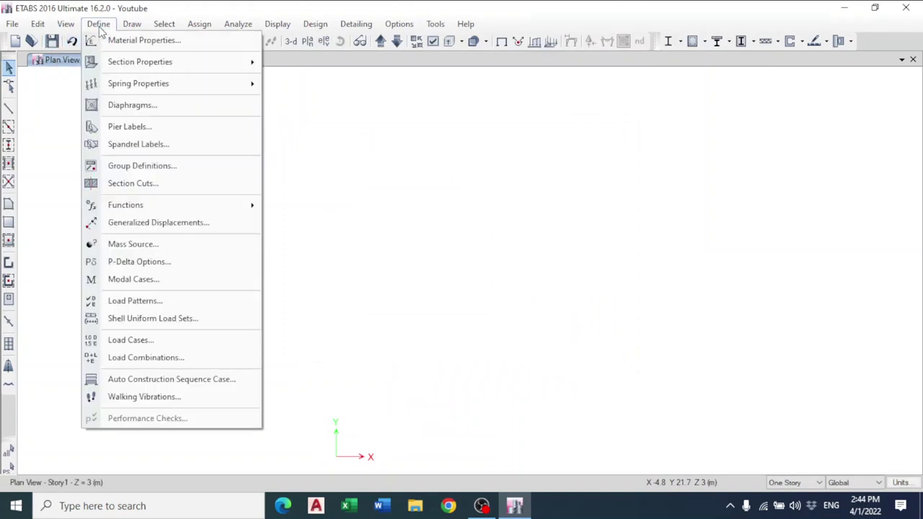
{"action": "left_click", "coordinate": [100, 26]}
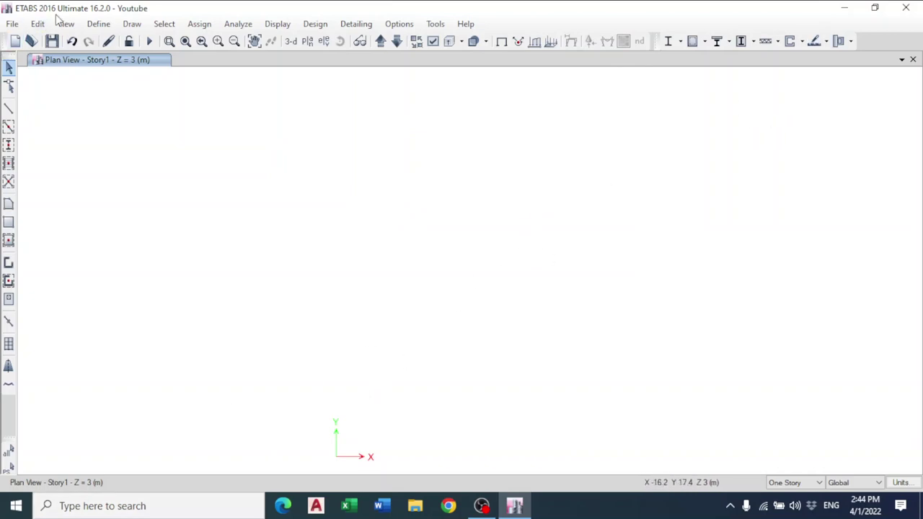
View the Tendon1 section property and leave the tendon definitions without changes
{"action": "left_click", "coordinate": [98, 25]}
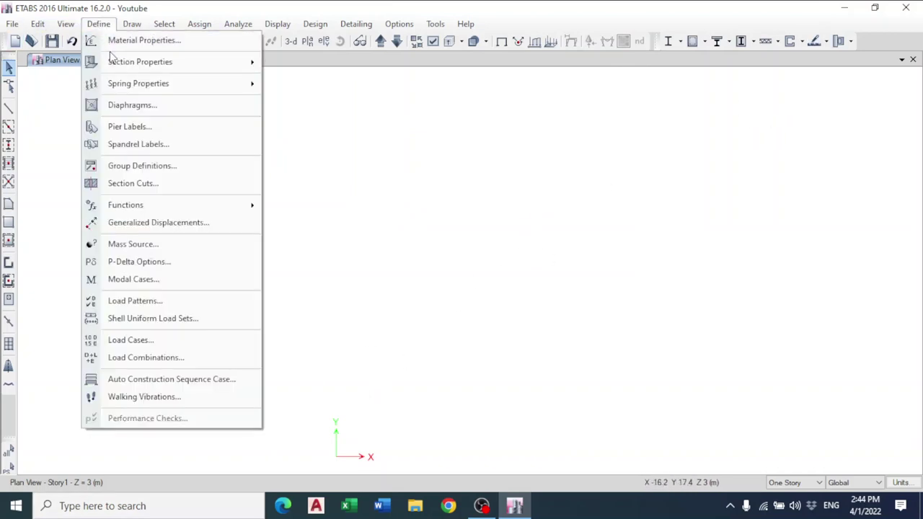
{"action": "mouse_move", "coordinate": [116, 65]}
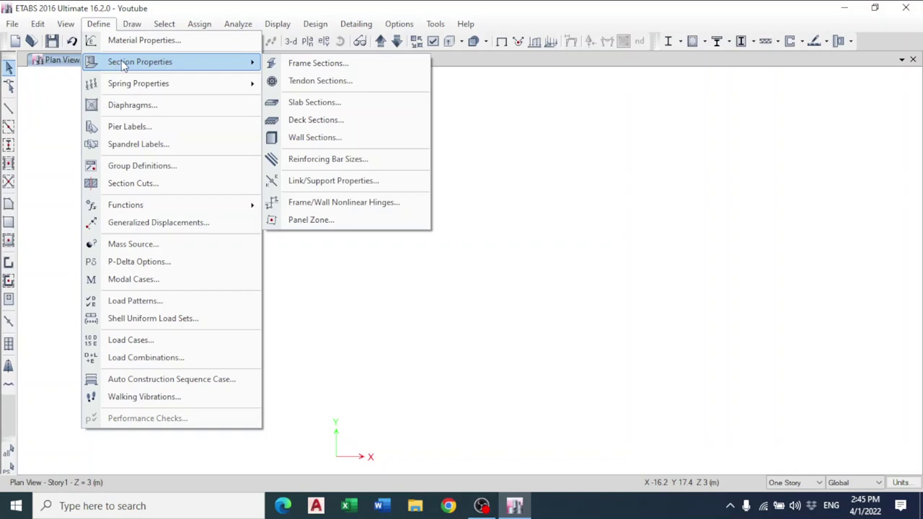
{"action": "left_click", "coordinate": [302, 84]}
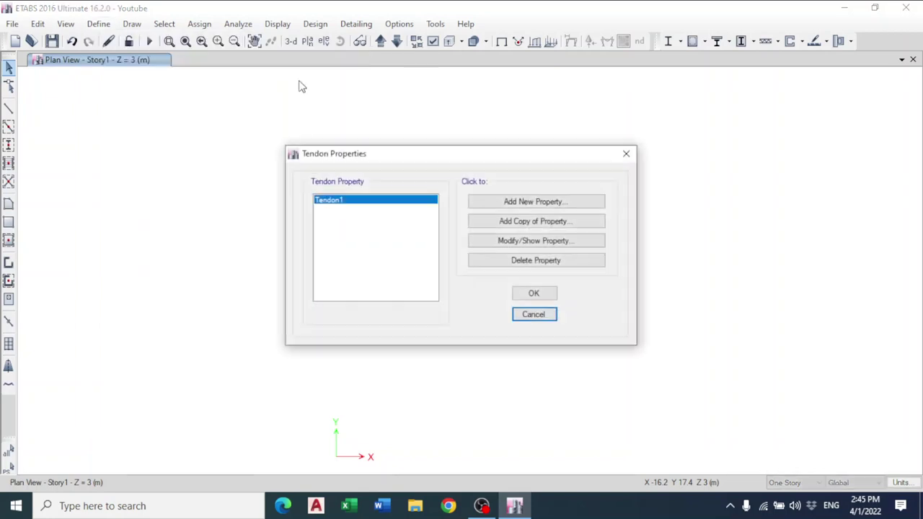
{"action": "left_click", "coordinate": [490, 241]}
{"action": "left_click", "coordinate": [496, 328]}
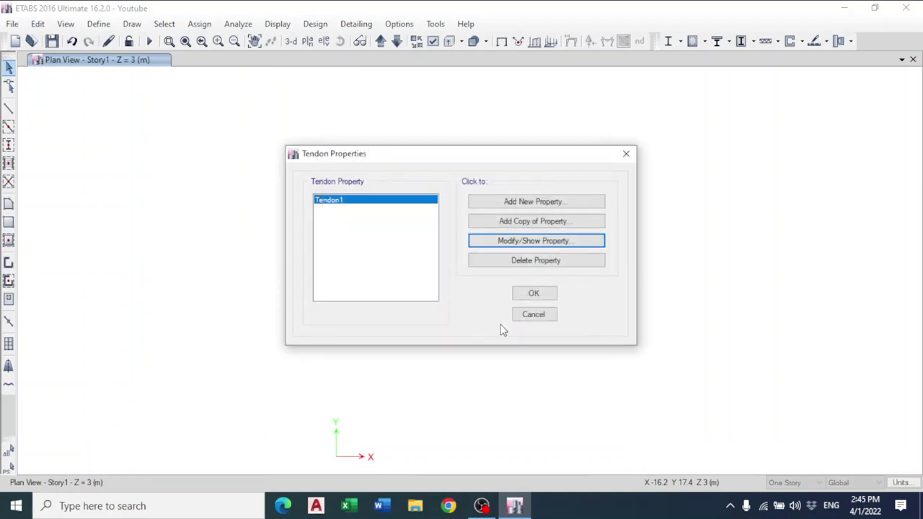
{"action": "left_click", "coordinate": [526, 313]}
Look through the frame, slab and wall section property lists and close each one without changes
{"action": "left_click", "coordinate": [99, 24]}
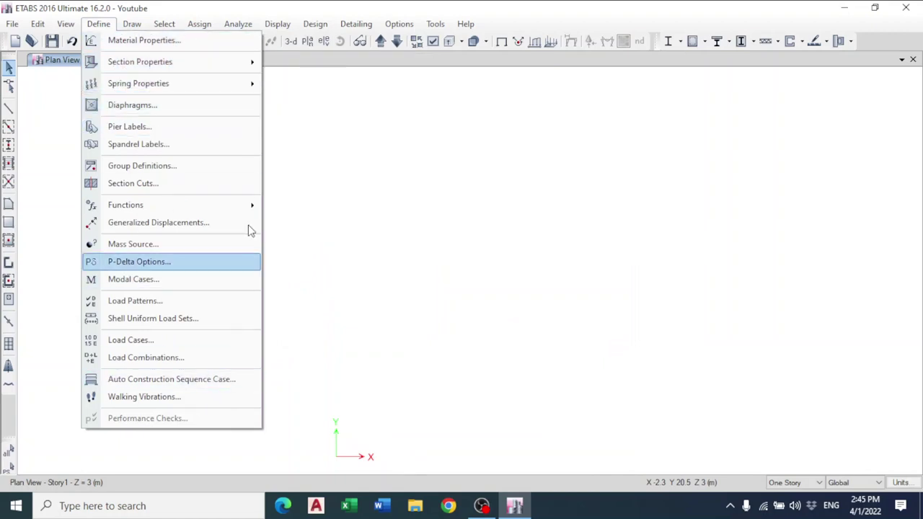
{"action": "mouse_move", "coordinate": [249, 62]}
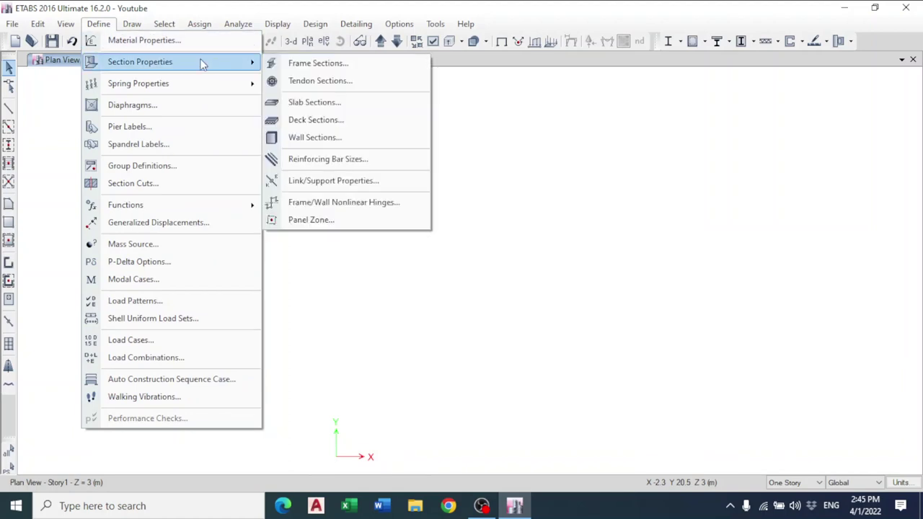
{"action": "left_click", "coordinate": [277, 68]}
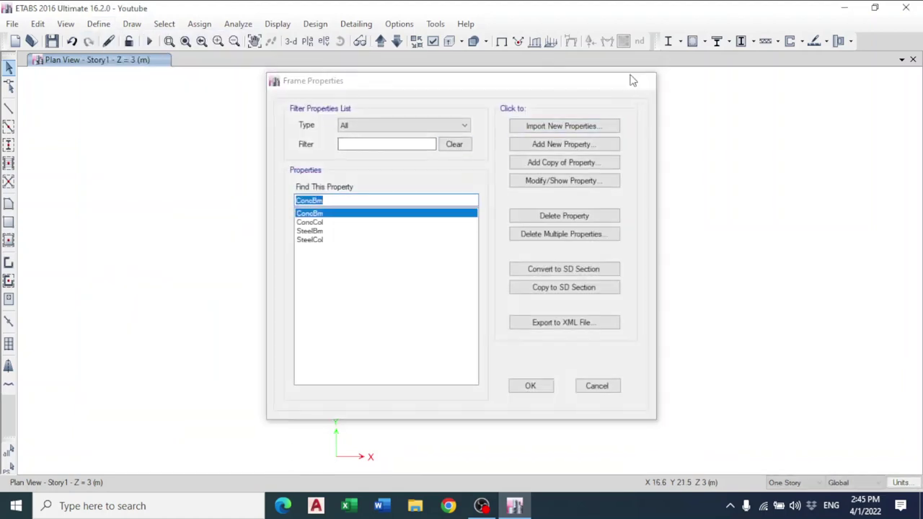
{"action": "left_click", "coordinate": [644, 83]}
{"action": "left_click", "coordinate": [37, 24]}
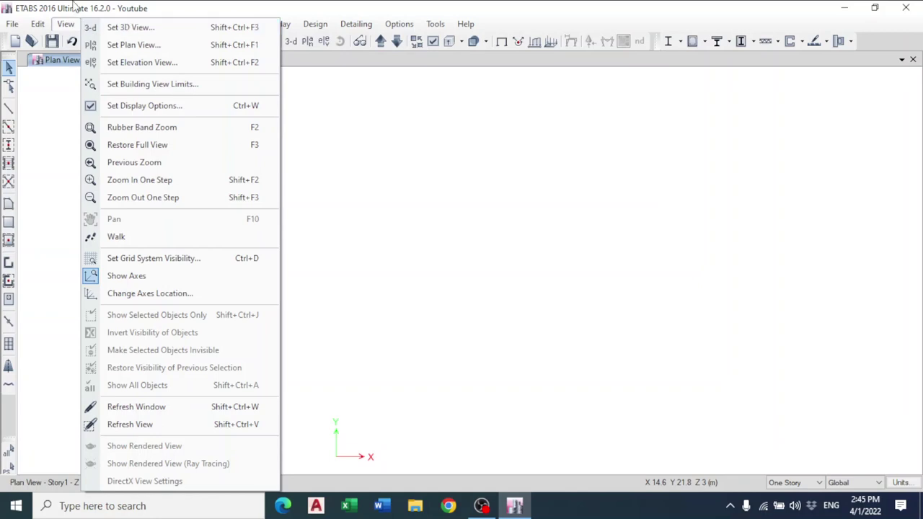
{"action": "left_click", "coordinate": [75, 6]}
{"action": "left_click", "coordinate": [92, 25]}
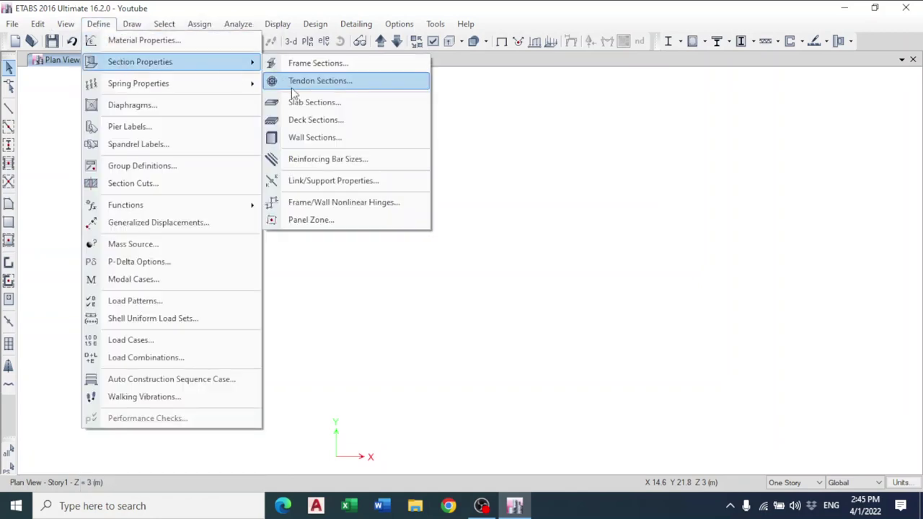
{"action": "left_click", "coordinate": [310, 105]}
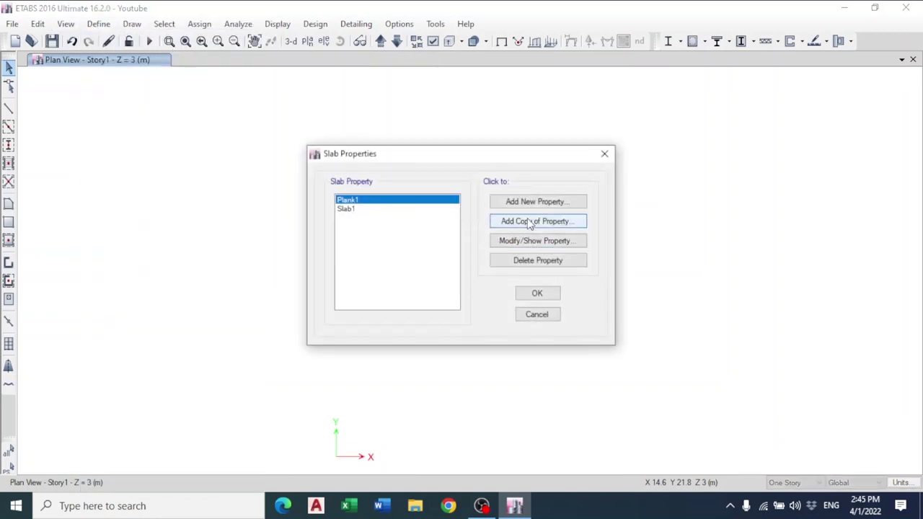
{"action": "left_click", "coordinate": [604, 155]}
{"action": "left_click", "coordinate": [98, 23]}
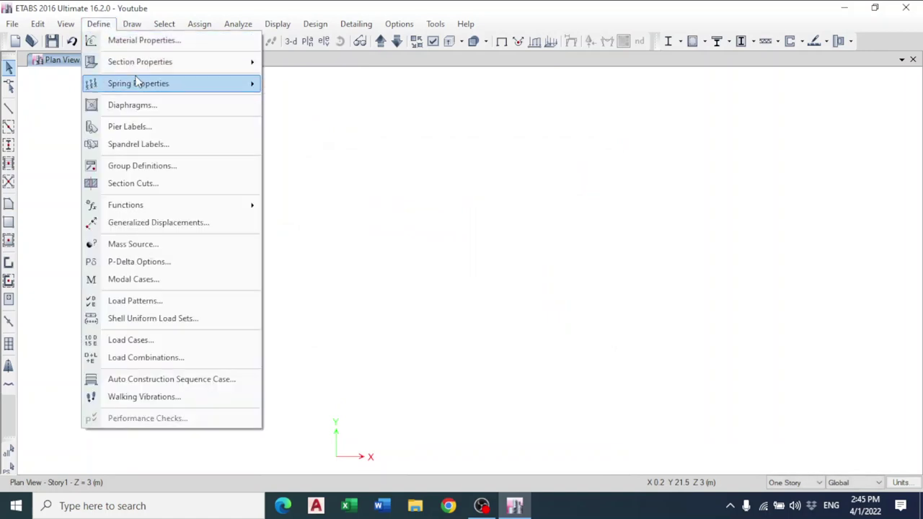
{"action": "mouse_move", "coordinate": [157, 67]}
{"action": "left_click", "coordinate": [308, 139]}
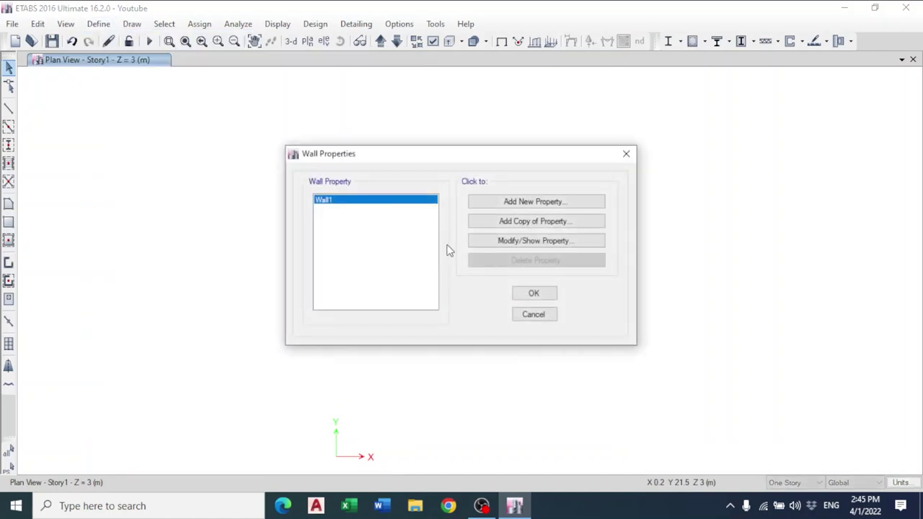
{"action": "left_click", "coordinate": [626, 154]}
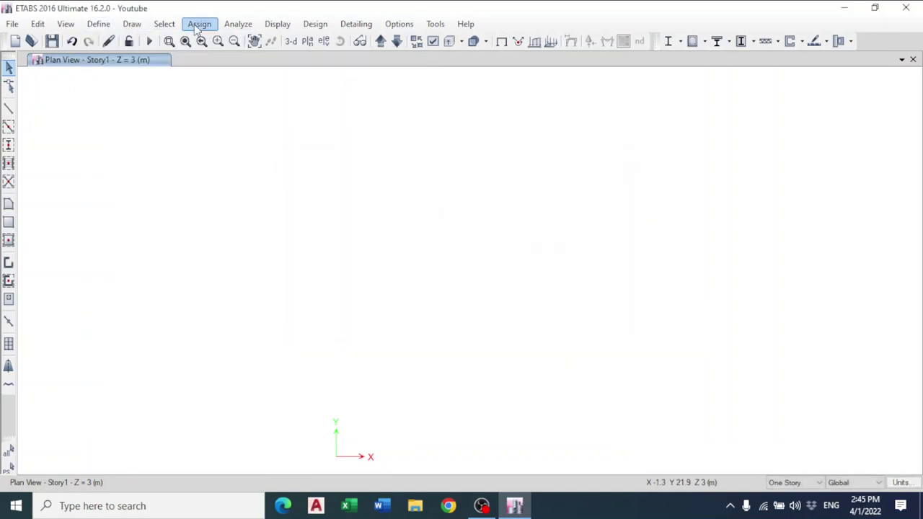
Review the default frame sections and view the SteelCol section's property data without changing it
{"action": "left_click", "coordinate": [100, 24]}
{"action": "mouse_move", "coordinate": [130, 61]}
{"action": "left_click", "coordinate": [295, 62]}
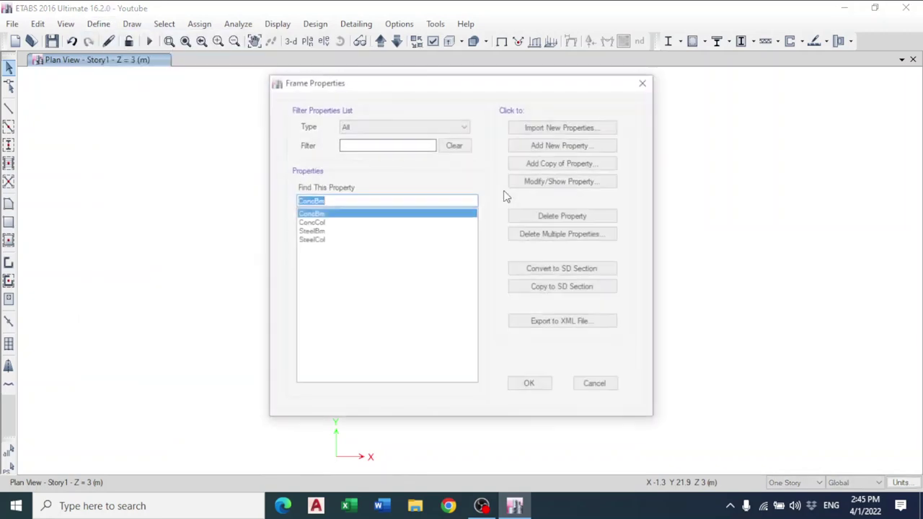
{"action": "left_click", "coordinate": [317, 223]}
{"action": "left_click", "coordinate": [316, 230]}
{"action": "left_click", "coordinate": [315, 240]}
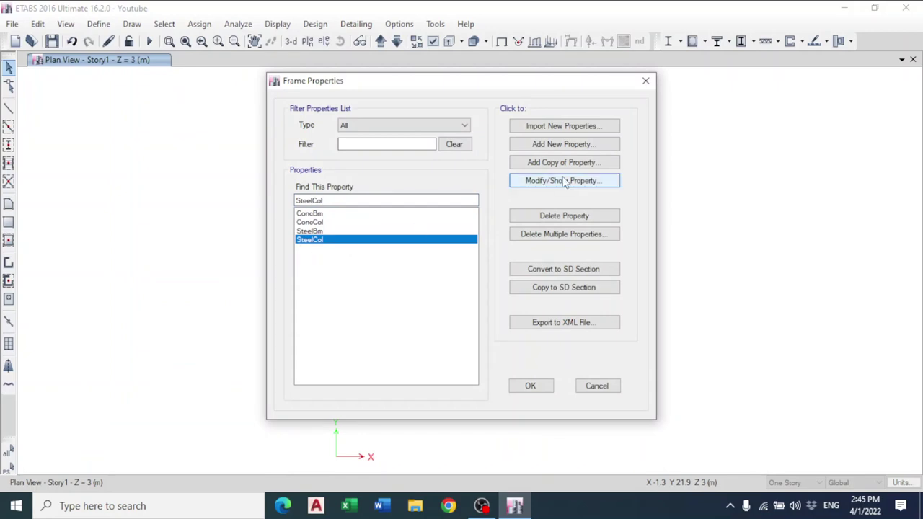
{"action": "double_click", "coordinate": [473, 239]}
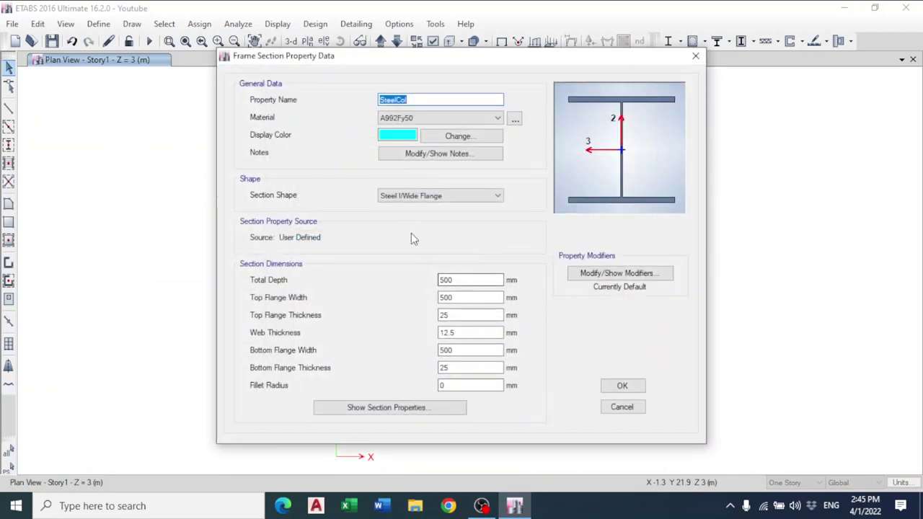
{"action": "left_click", "coordinate": [620, 407]}
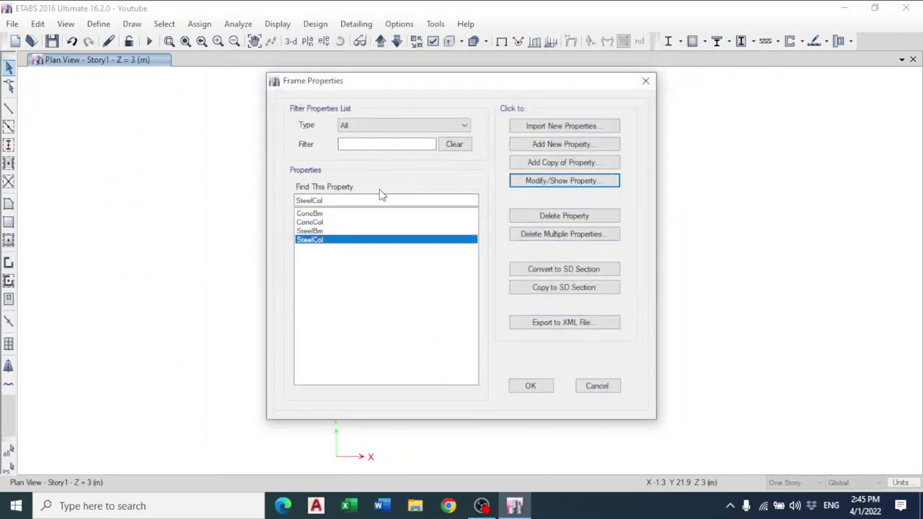
Add a new concrete rectangular frame section named HB 50*20, keeping C30 as its material
{"action": "left_click", "coordinate": [329, 214]}
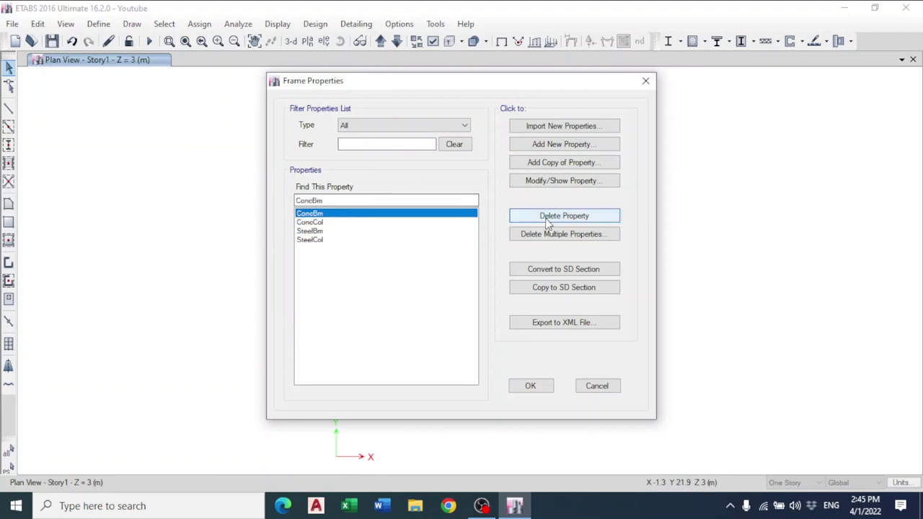
{"action": "left_click", "coordinate": [566, 147]}
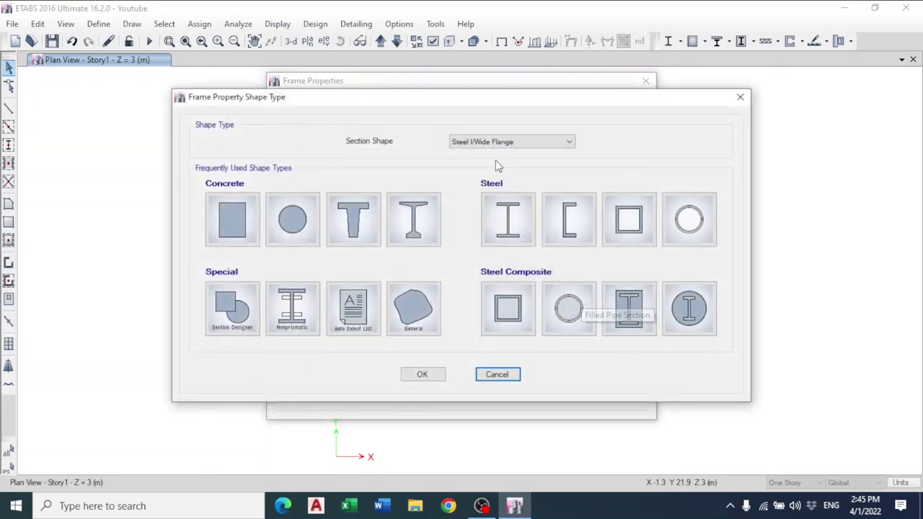
{"action": "left_click", "coordinate": [219, 219]}
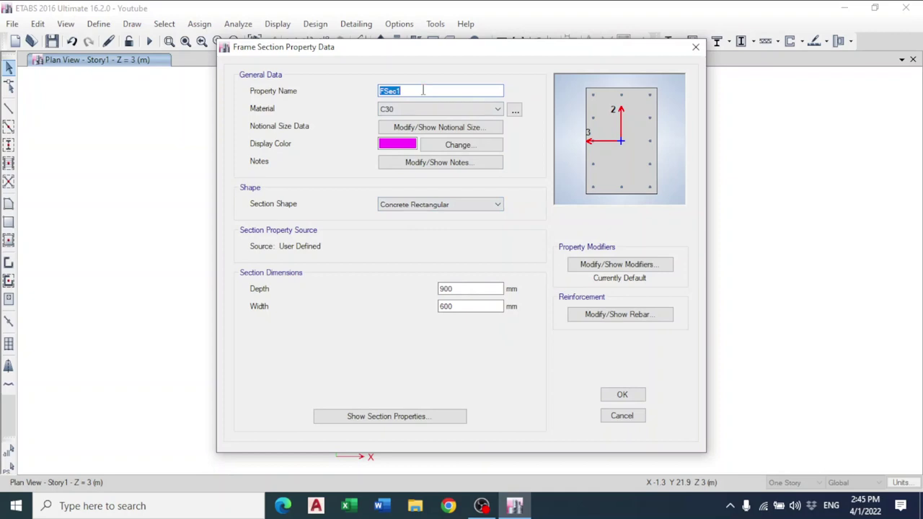
{"action": "type", "text": "HB 50*20"}
{"action": "left_click", "coordinate": [409, 108]}
{"action": "left_click", "coordinate": [410, 109]}
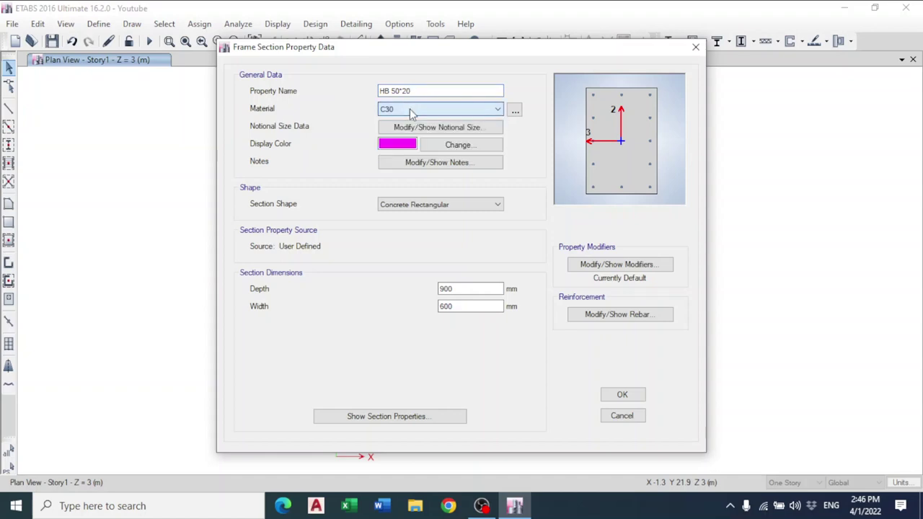
{"action": "left_click", "coordinate": [442, 206]}
{"action": "left_click", "coordinate": [442, 206]}
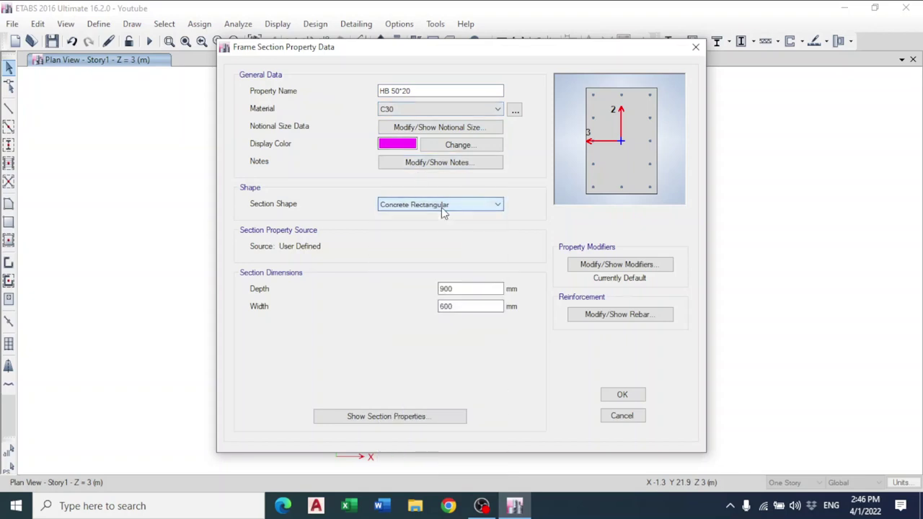
Set the HB 50*20 section's depth to 200 mm and width to 500 mm, and accept the section
{"action": "double_click", "coordinate": [474, 289]}
{"action": "type", "text": "200"}
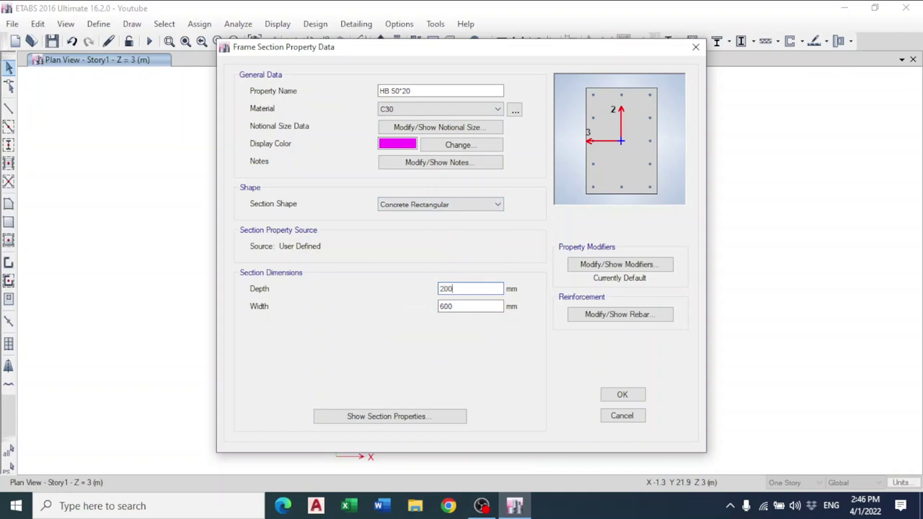
{"action": "type", "text": "50"}
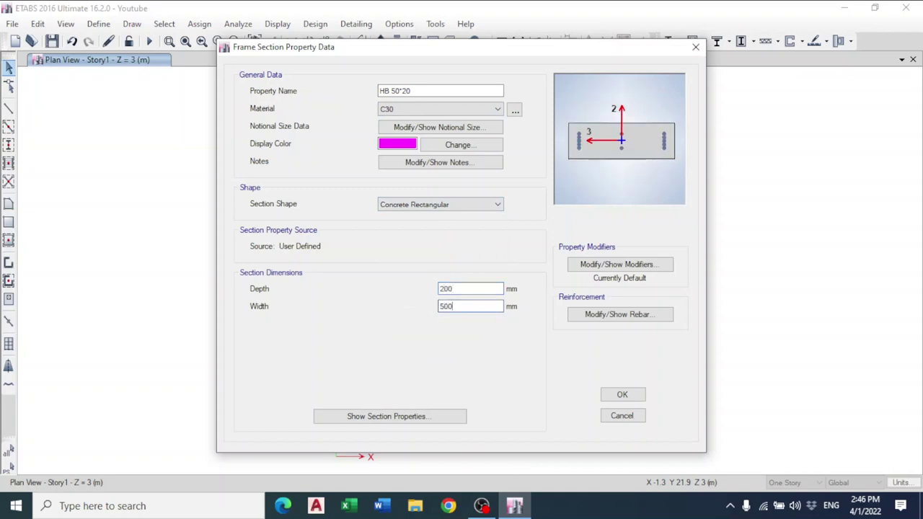
{"action": "type", "text": "0"}
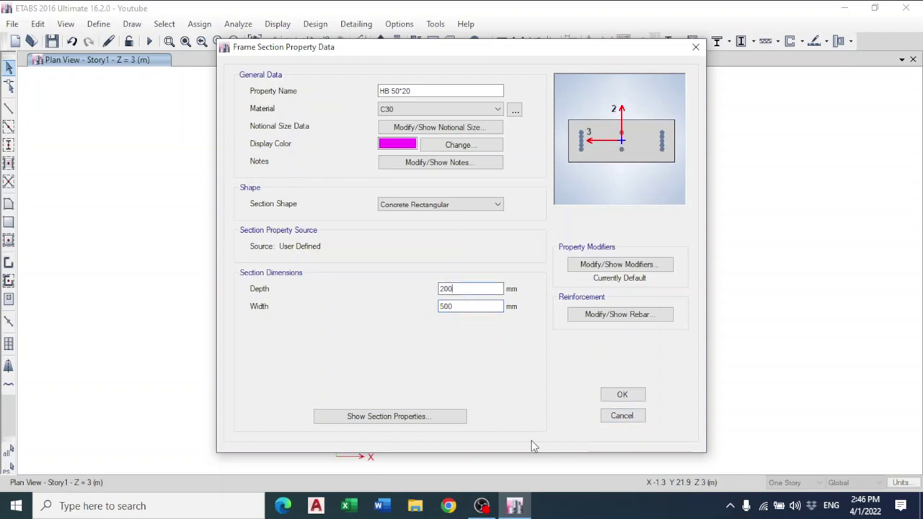
{"action": "left_click", "coordinate": [622, 395]}
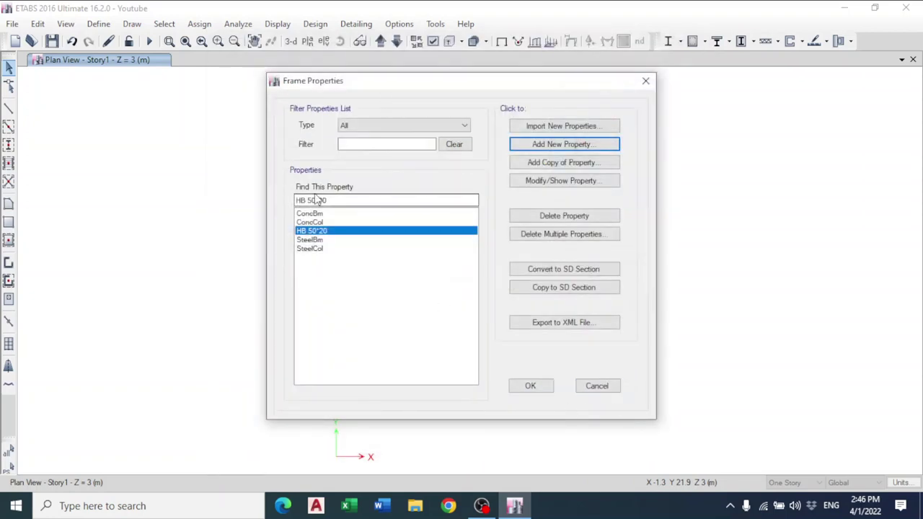
Try moment of inertia modifiers of 0.35 about the 2 and 3 axes on HB 50*20 and view its calculated section properties
{"action": "left_click", "coordinate": [537, 182]}
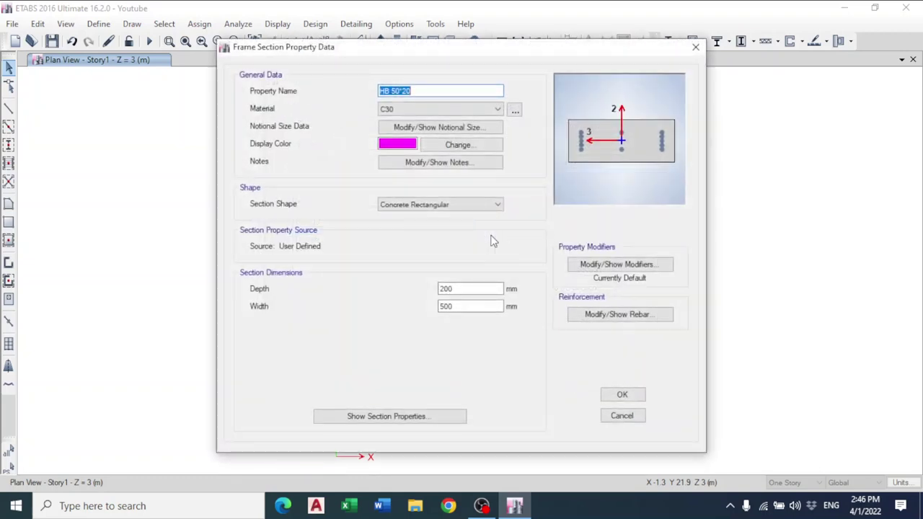
{"action": "left_click", "coordinate": [619, 264]}
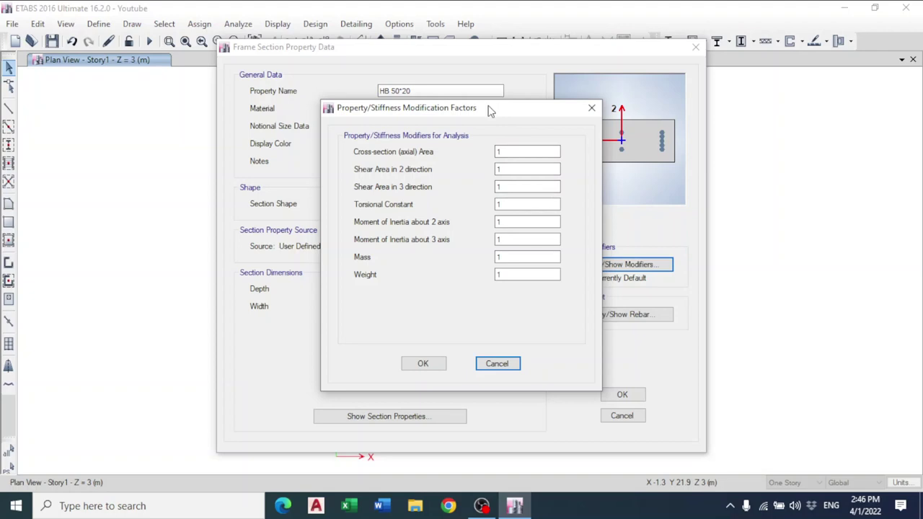
{"action": "double_click", "coordinate": [521, 221]}
{"action": "type", "text": "0.35"}
{"action": "double_click", "coordinate": [531, 238]}
{"action": "type", "text": "0"}
{"action": "left_click", "coordinate": [520, 222]}
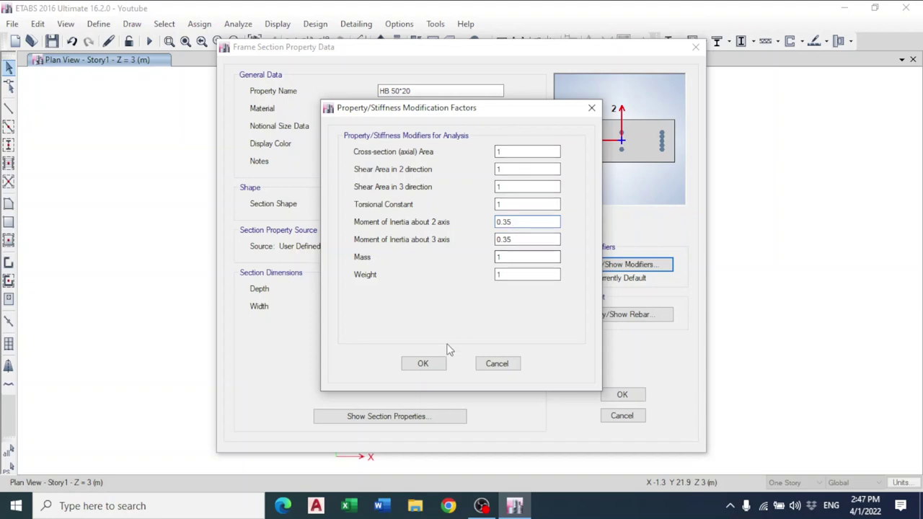
{"action": "left_click", "coordinate": [422, 363]}
{"action": "left_click", "coordinate": [406, 423]}
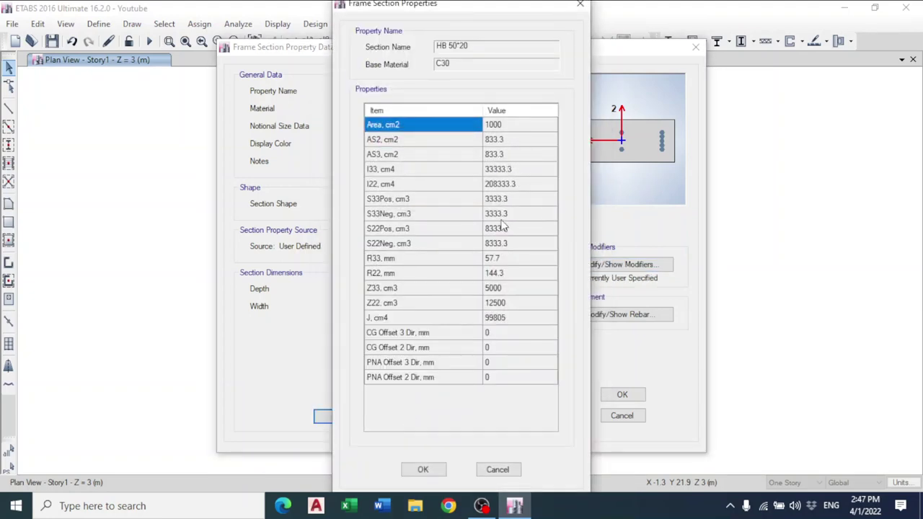
{"action": "left_click", "coordinate": [423, 469]}
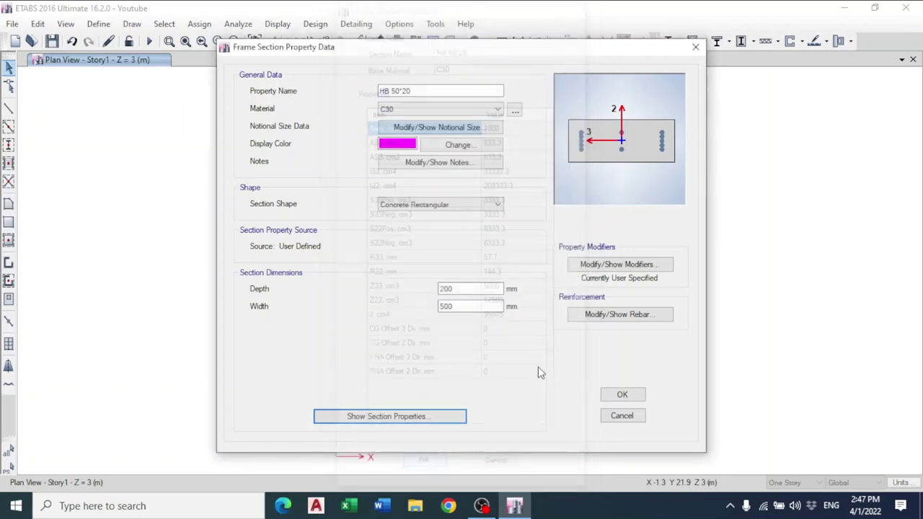
Reset HB 50*20's moment of inertia modifiers about the 2 and 3 axes to 1 and review its calculated section properties
{"action": "left_click", "coordinate": [619, 266]}
{"action": "left_click_drag", "start_coordinate": [533, 222], "coordinate": [475, 215]}
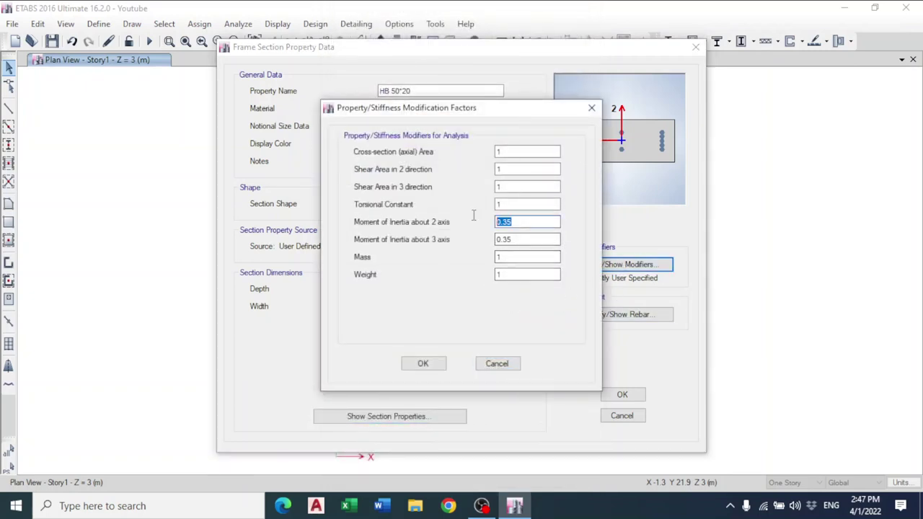
{"action": "type", "text": "1"}
{"action": "left_click_drag", "start_coordinate": [540, 235], "coordinate": [489, 236]}
{"action": "type", "text": "1"}
{"action": "left_click", "coordinate": [422, 364]}
{"action": "left_click", "coordinate": [420, 417]}
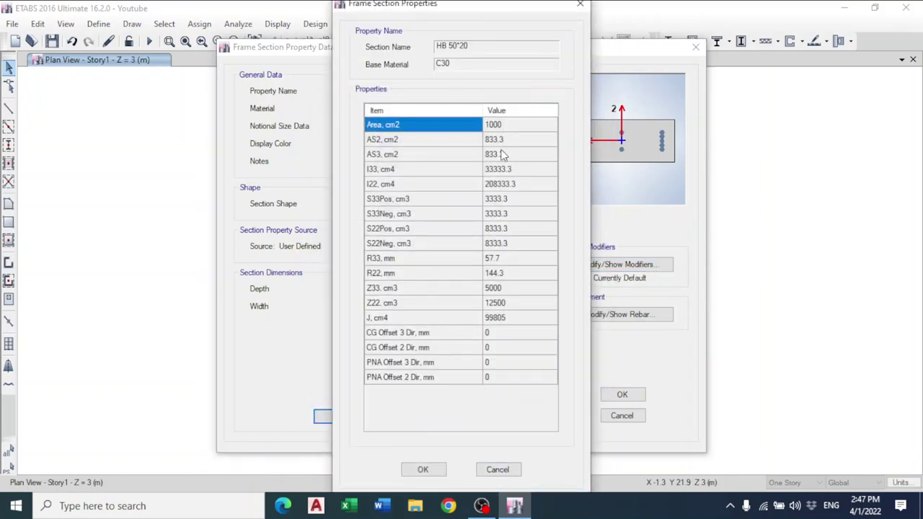
{"action": "left_click", "coordinate": [581, 5]}
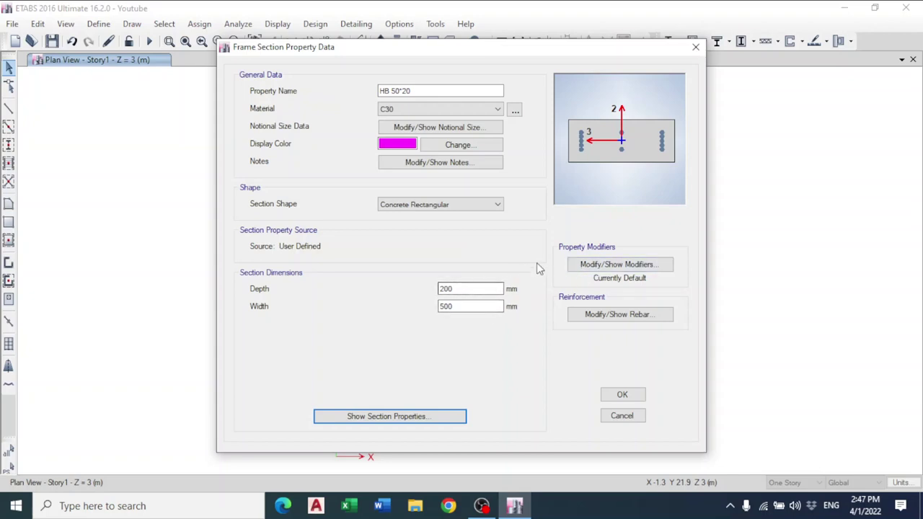
Review the stiffness modification factors of HB 50*20, checking the moments of inertia about both axes, and leave them without changes
{"action": "left_click", "coordinate": [577, 267]}
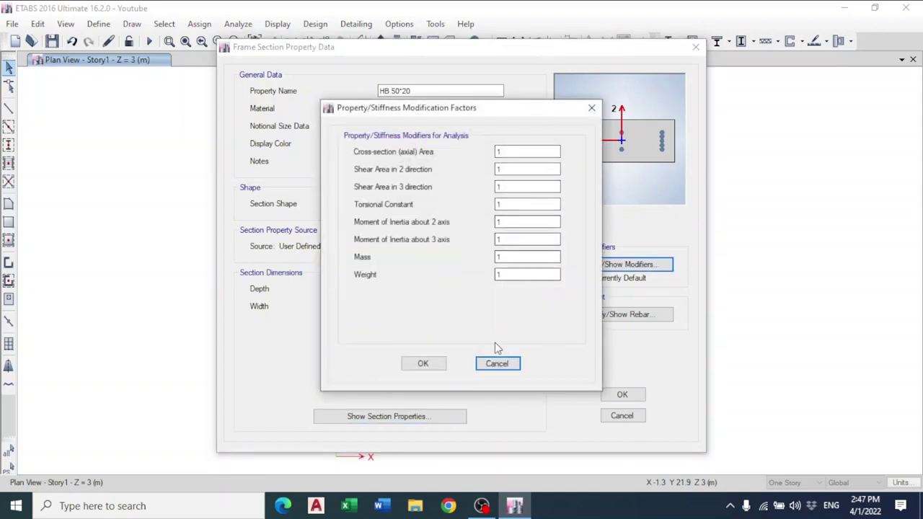
{"action": "left_click", "coordinate": [426, 364]}
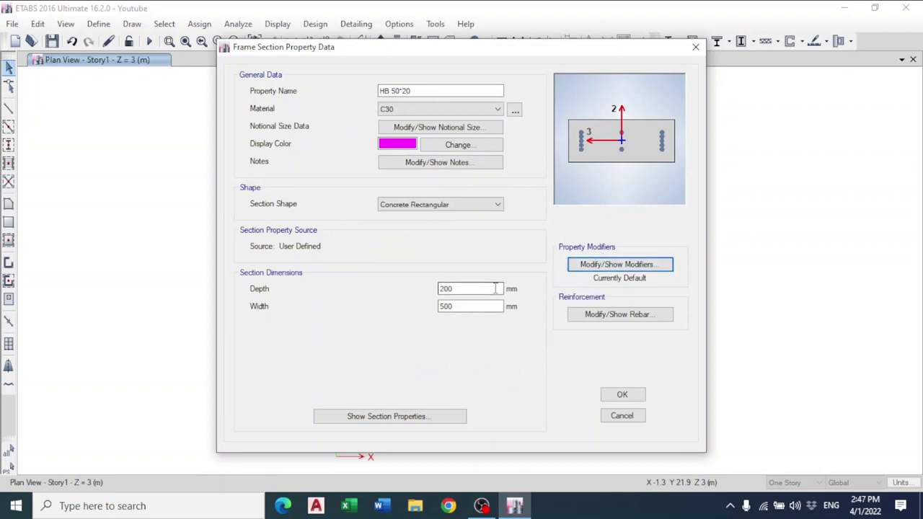
{"action": "left_click", "coordinate": [605, 266]}
{"action": "left_click", "coordinate": [523, 219]}
{"action": "left_click", "coordinate": [524, 239]}
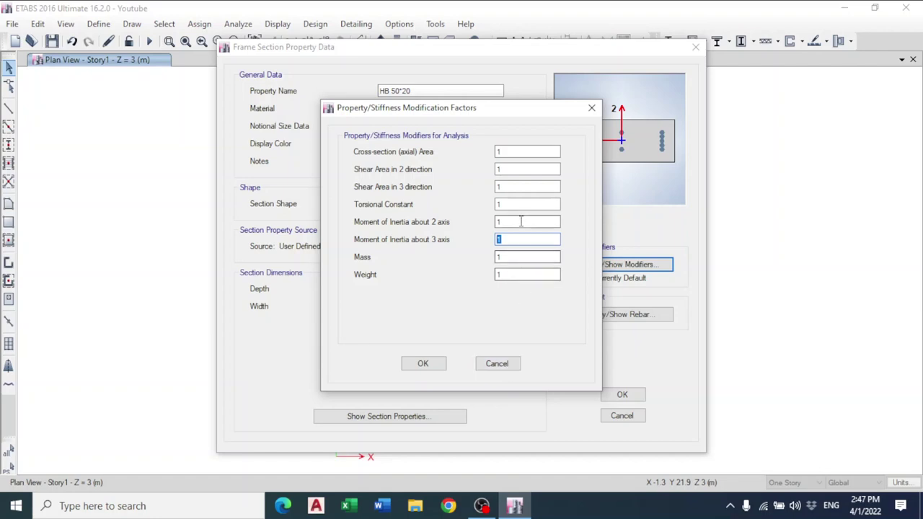
{"action": "left_click", "coordinate": [498, 364]}
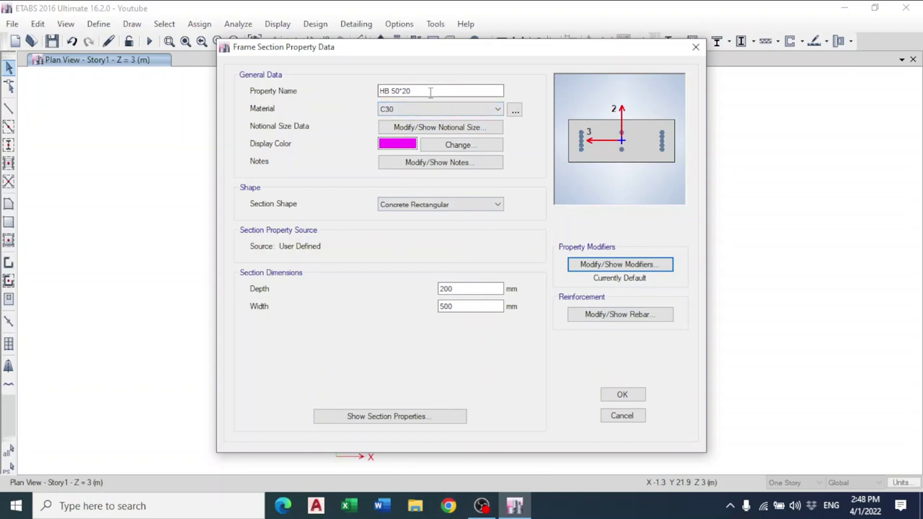
Set HB 50*20's reinforcement design type to M3 Design Only (Beam) and its confinement bar material to FY 280
{"action": "left_click", "coordinate": [613, 314]}
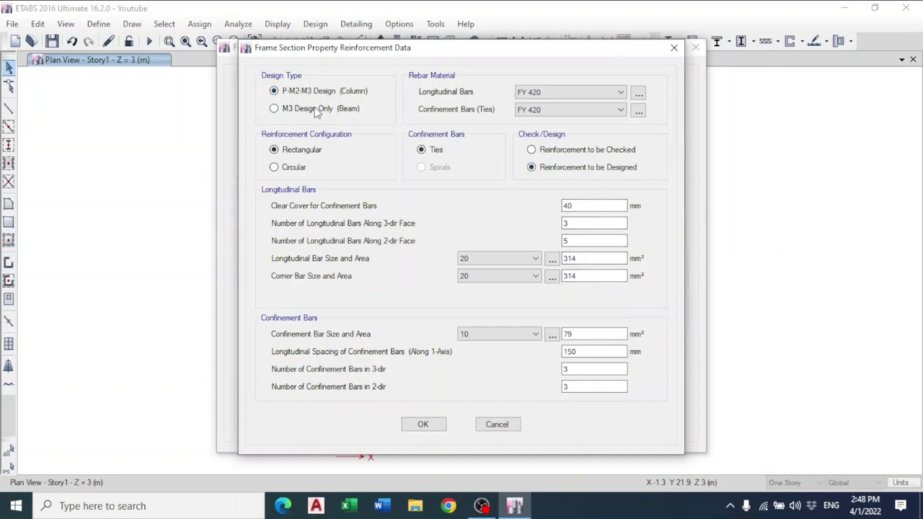
{"action": "left_click", "coordinate": [305, 111]}
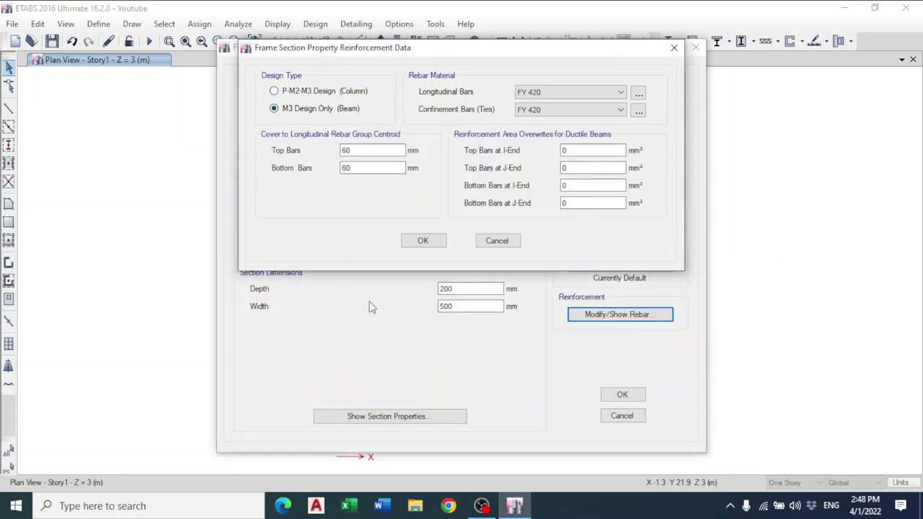
{"action": "left_click", "coordinate": [333, 93]}
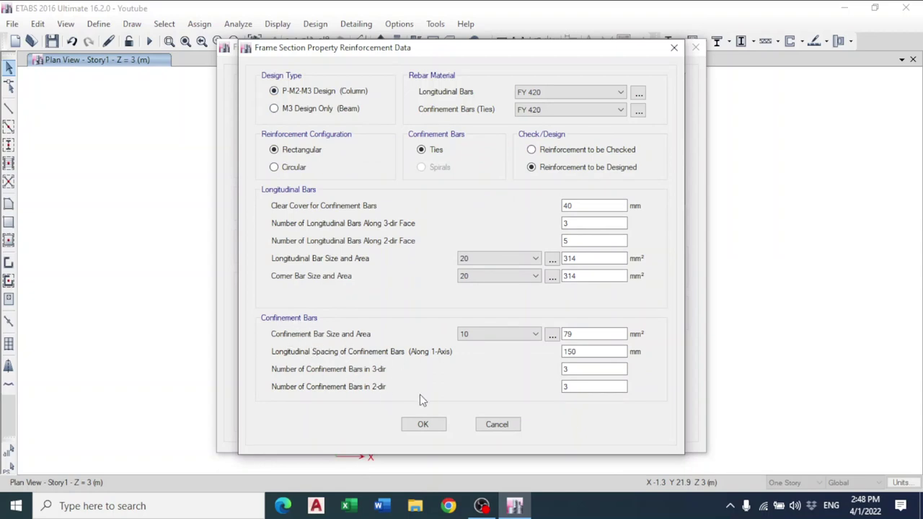
{"action": "left_click", "coordinate": [351, 109]}
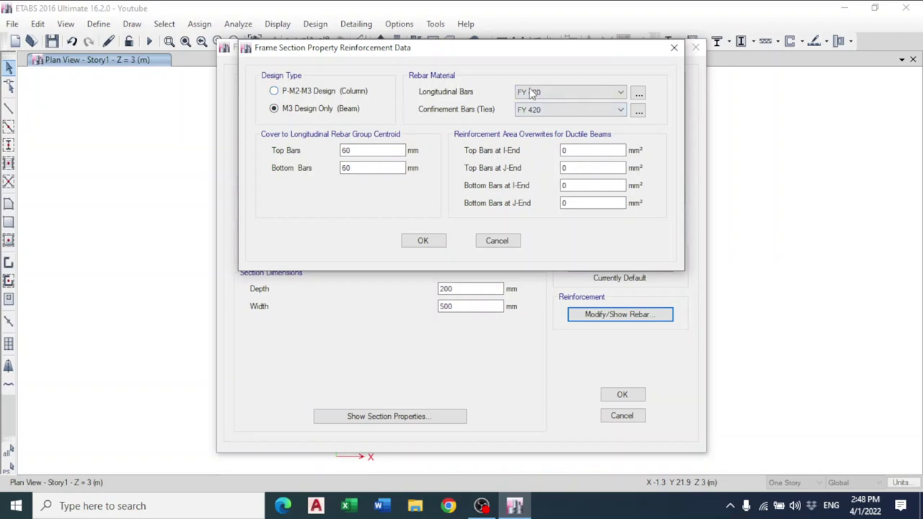
{"action": "left_click", "coordinate": [571, 109]}
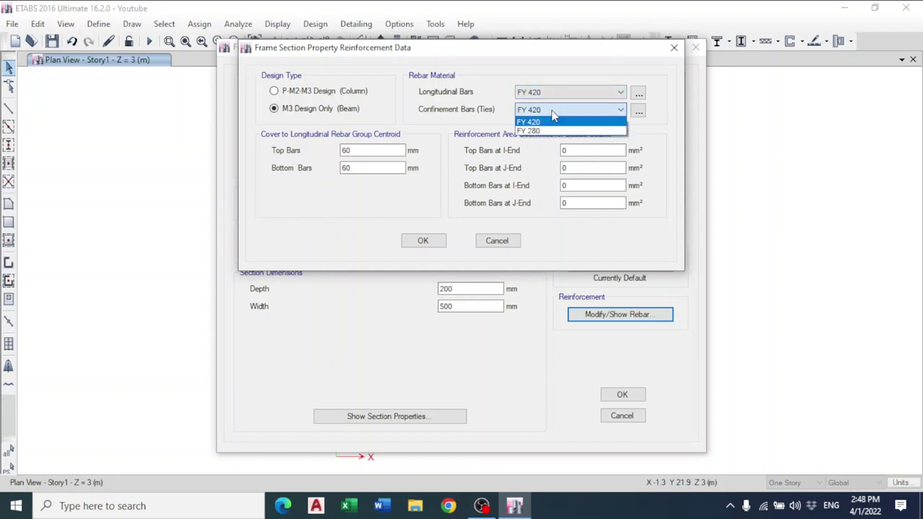
{"action": "left_click", "coordinate": [546, 131]}
Set the cover to the top and bottom longitudinal bars of HB 50*20 to 40 mm and accept the section
{"action": "double_click", "coordinate": [394, 151]}
{"action": "type", "text": "4"}
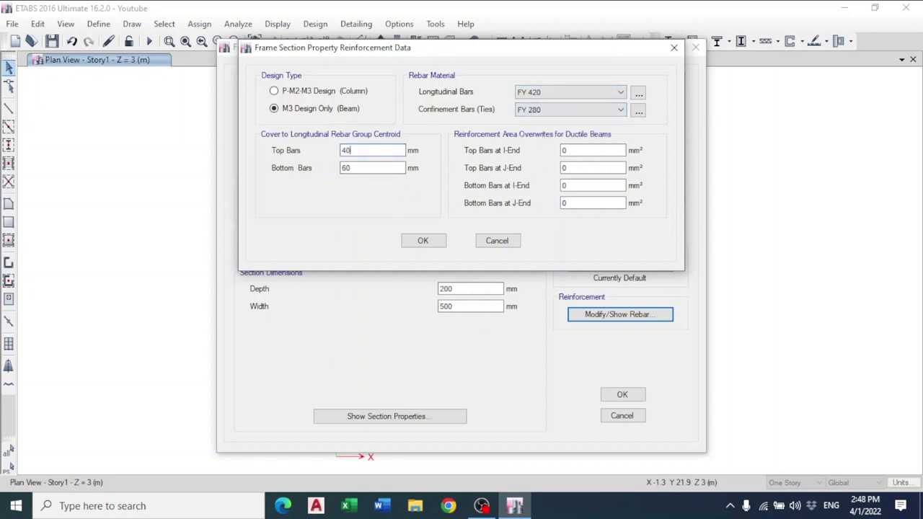
{"action": "double_click", "coordinate": [384, 168]}
{"action": "type", "text": "4"}
{"action": "left_click", "coordinate": [423, 240]}
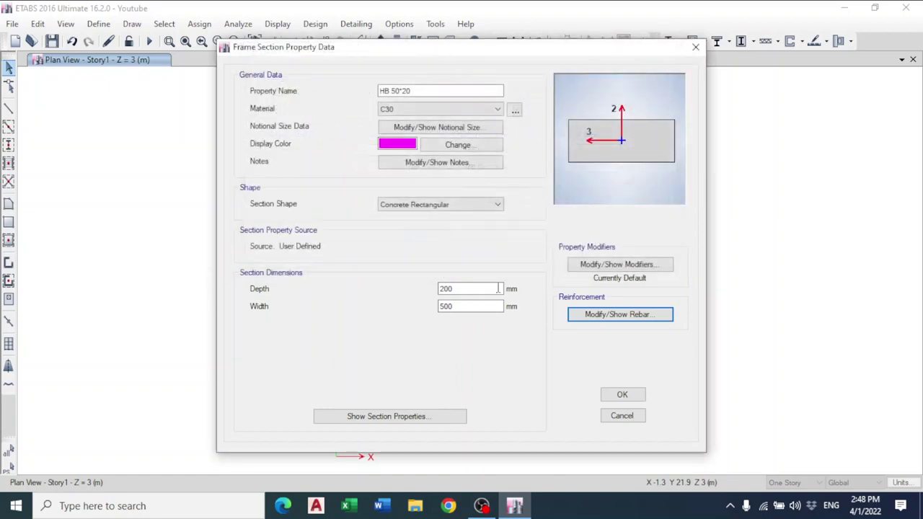
{"action": "left_click", "coordinate": [625, 395]}
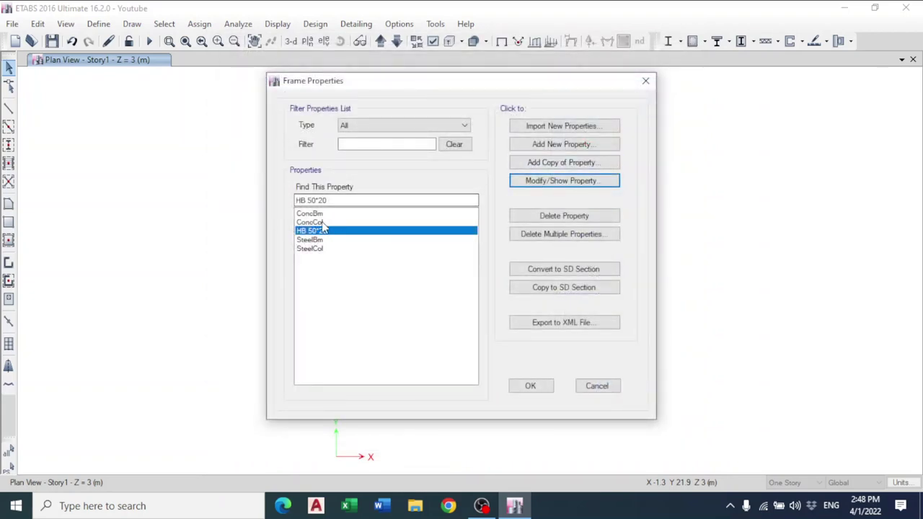
Try to delete the ConcBm, ConcCol, SteelBm and SteelCol frame sections together
{"action": "left_click", "coordinate": [533, 162]}
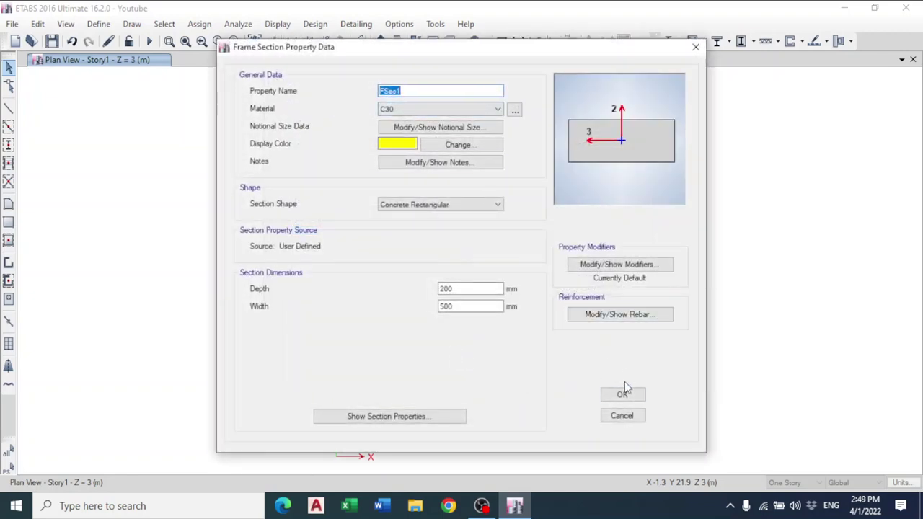
{"action": "left_click", "coordinate": [621, 416]}
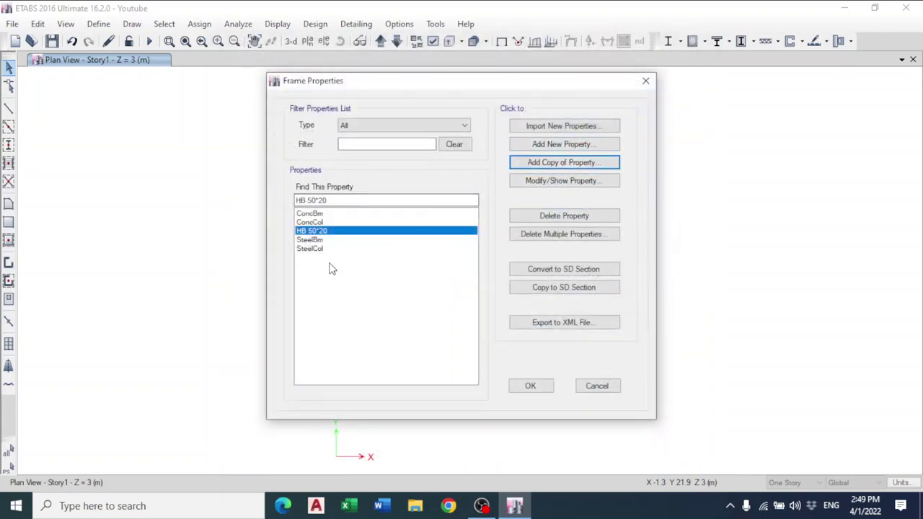
{"action": "left_click", "coordinate": [317, 240]}
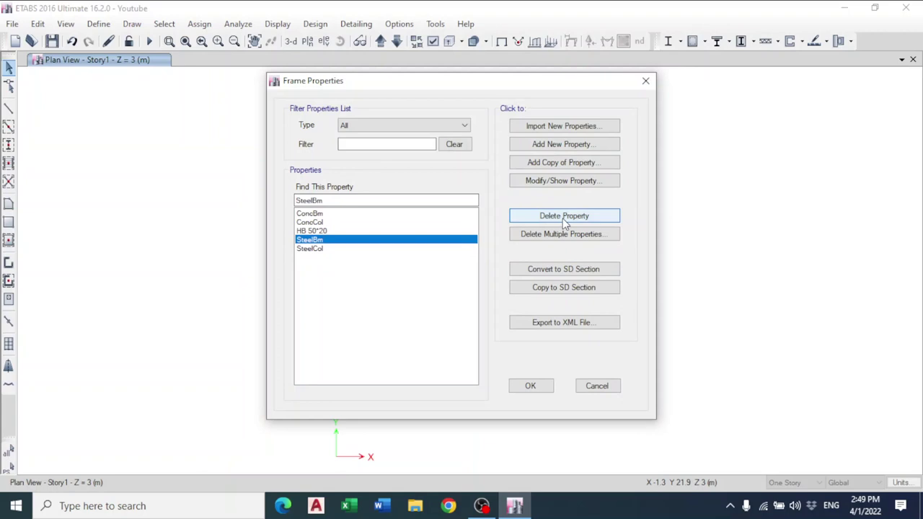
{"action": "left_click", "coordinate": [552, 235]}
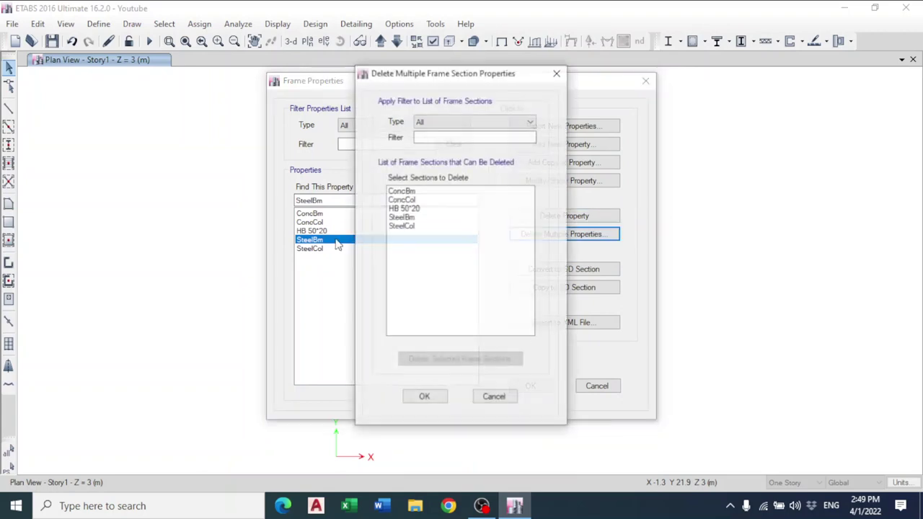
{"action": "left_click", "coordinate": [404, 192]}
{"action": "left_click", "coordinate": [404, 201], "text": "ctrl"}
{"action": "left_click", "coordinate": [403, 217], "text": "ctrl"}
{"action": "left_click", "coordinate": [404, 226], "text": "ctrl"}
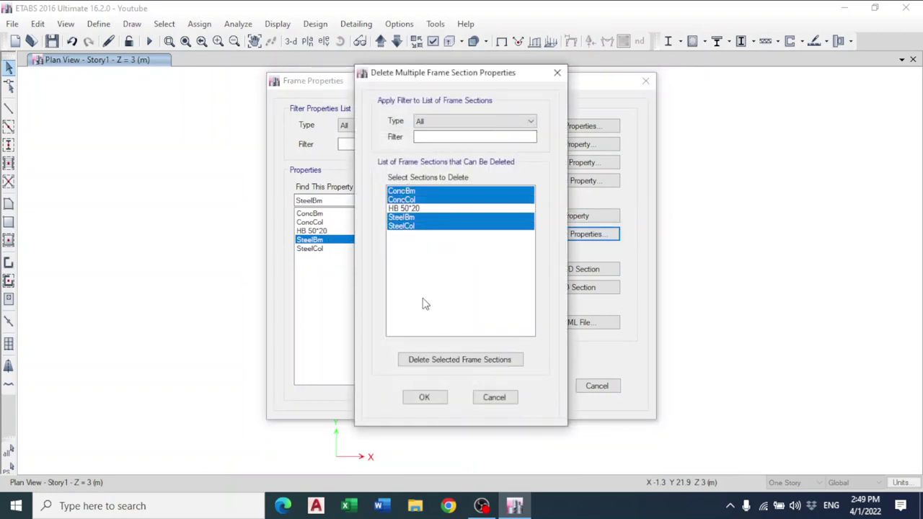
{"action": "left_click", "coordinate": [426, 398]}
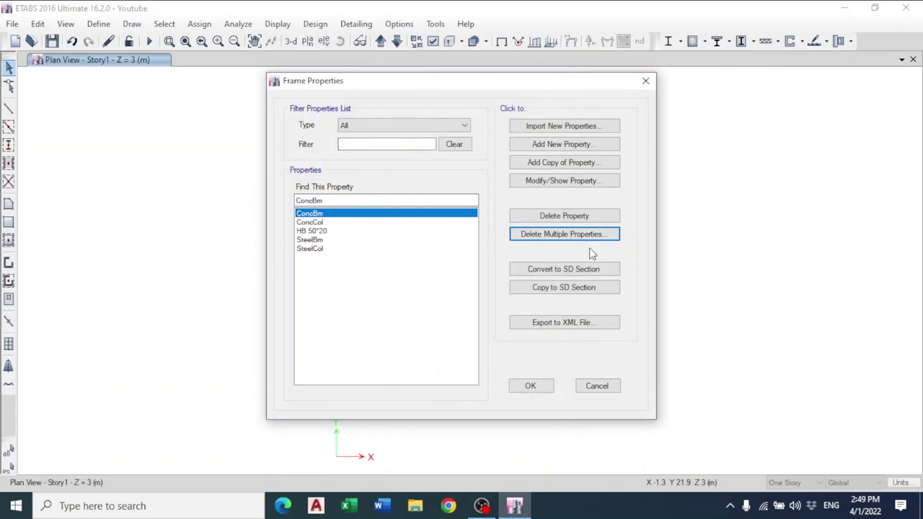
Delete the default frame sections ConcBm, ConcCol and SteelBm one by one
{"action": "left_click", "coordinate": [582, 216]}
{"action": "left_click", "coordinate": [504, 297]}
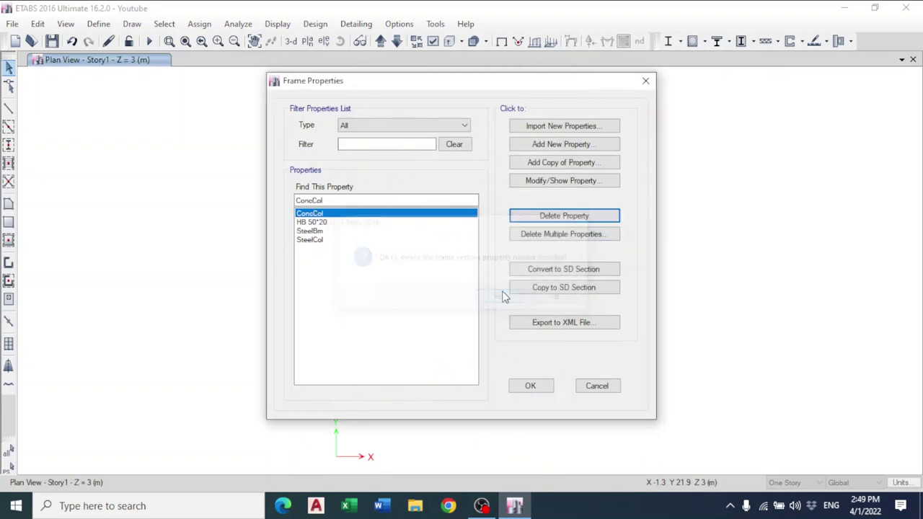
{"action": "left_click", "coordinate": [581, 216]}
{"action": "left_click", "coordinate": [501, 297]}
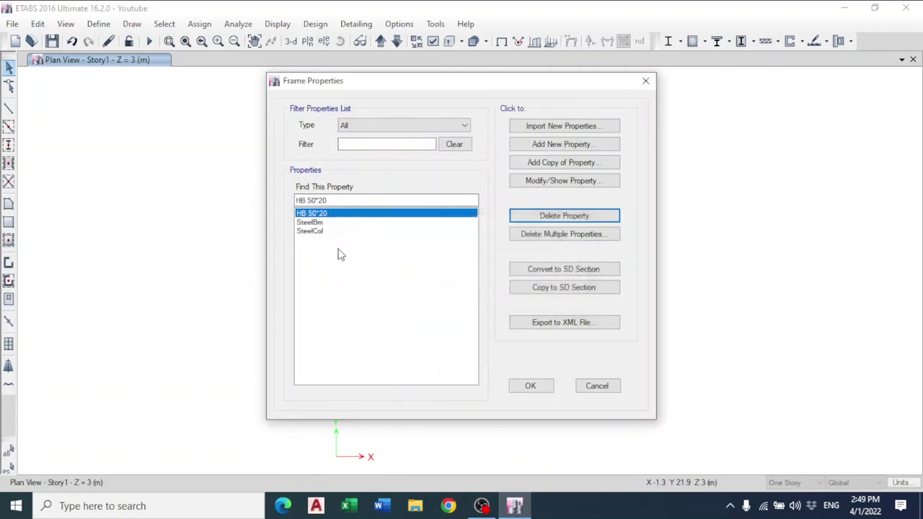
{"action": "left_click", "coordinate": [317, 222]}
{"action": "left_click", "coordinate": [569, 216]}
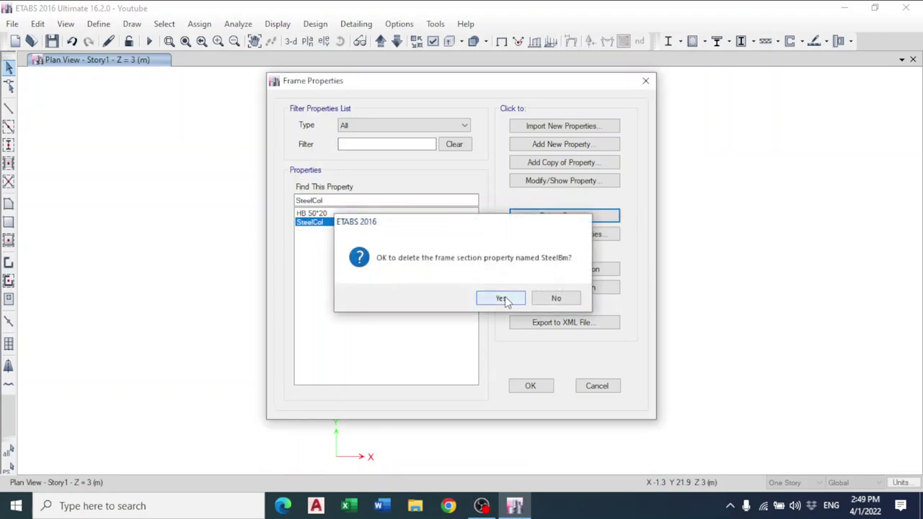